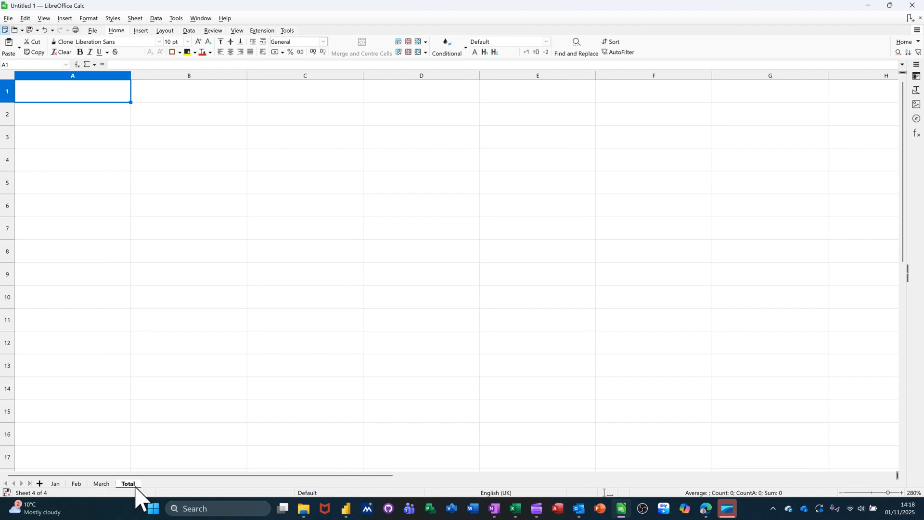
Clear the contents of cell A1 on the Jan sheet.
left_click(54, 486)
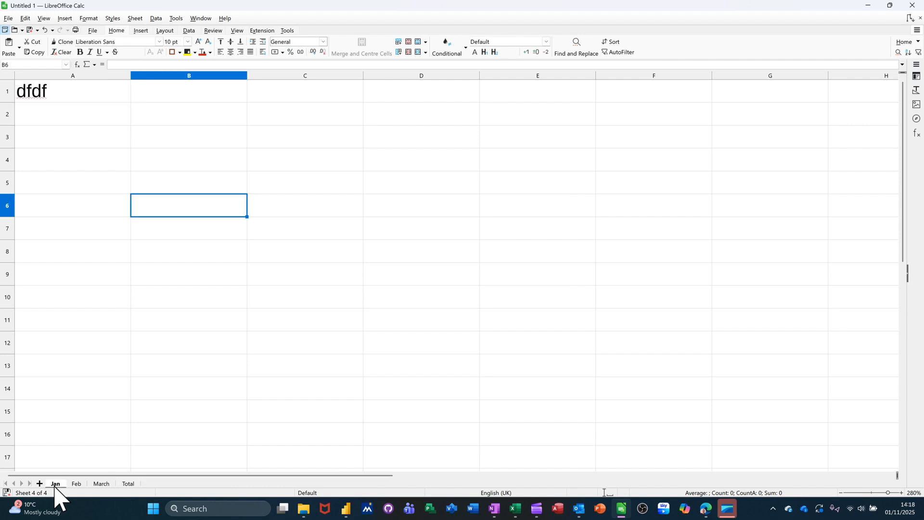
left_click(48, 100)
key("Delete")
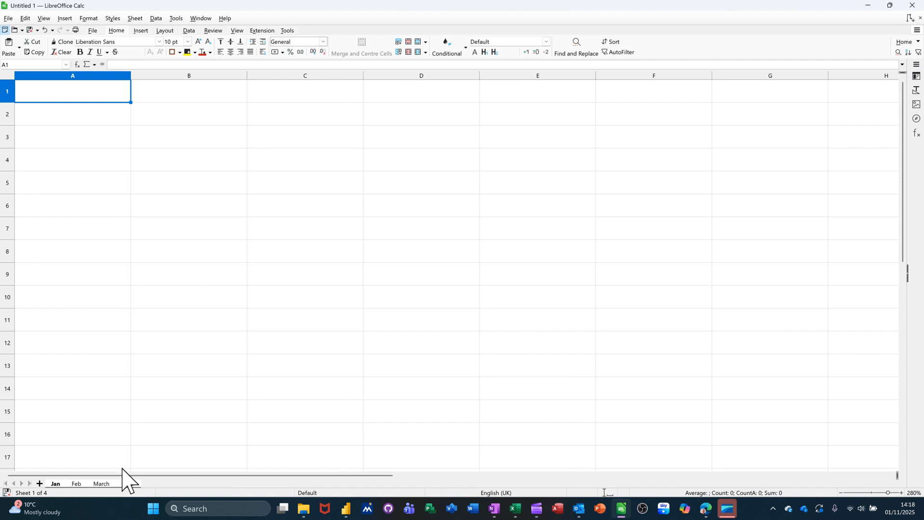
Enter Week 1 in B2, fill the series across to Week 5 in F2, and add a Total heading in G2.
left_click(152, 117)
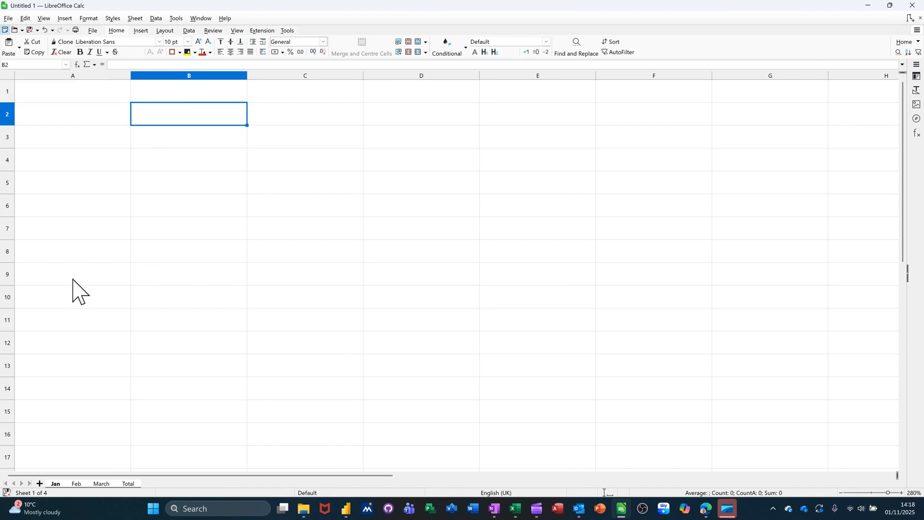
type("W")
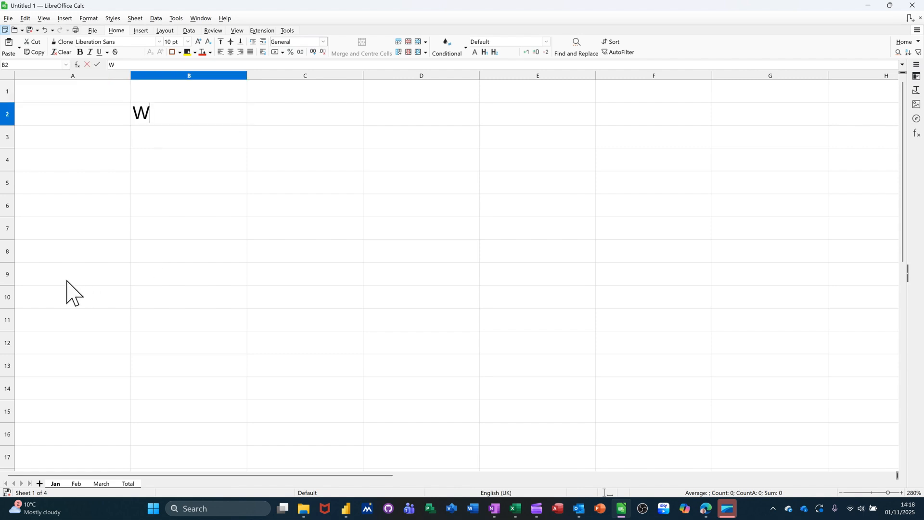
type("eek 1")
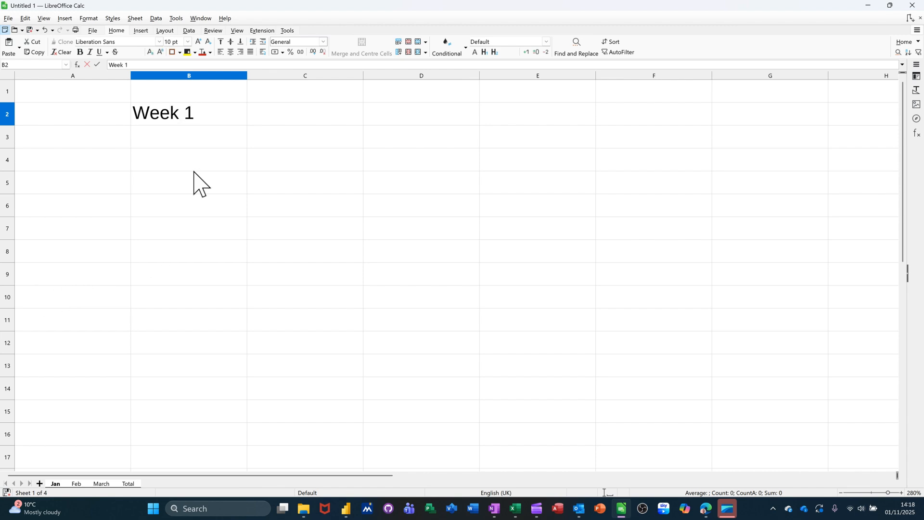
left_click(204, 155)
left_click(214, 121)
left_click_drag(247, 125, 712, 146)
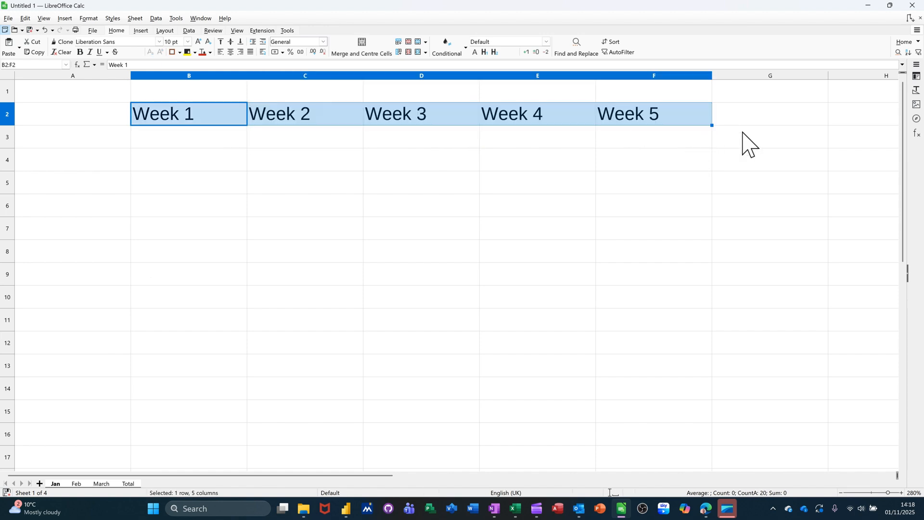
left_click(753, 139)
type("Total")
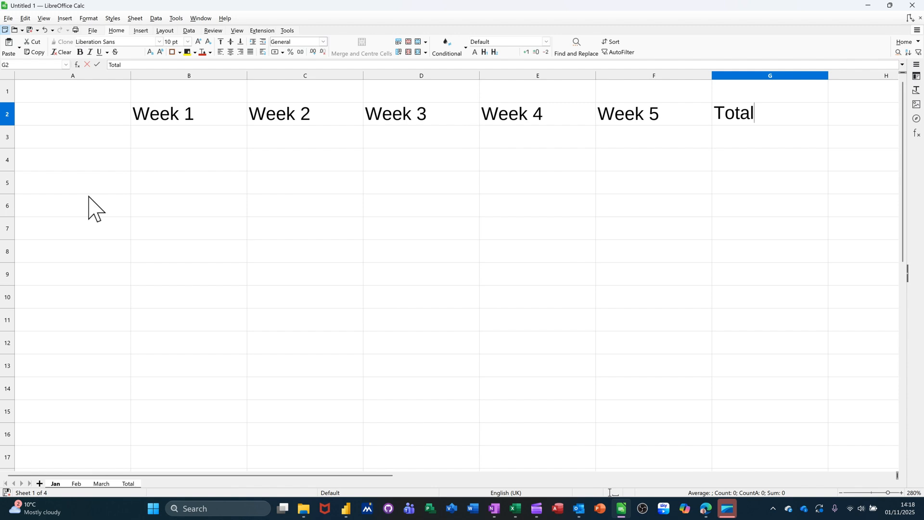
Enter the row labels Income, Expense and Balance in cells A3 to A5.
left_click(77, 141)
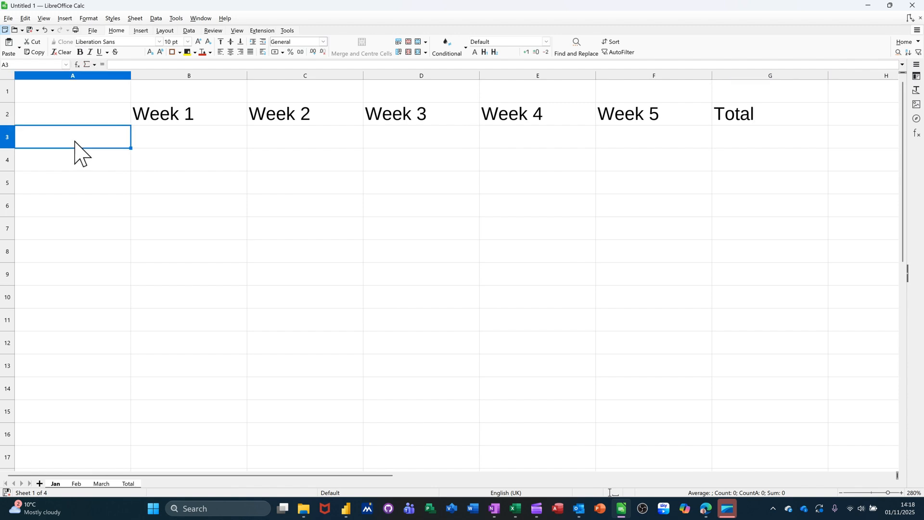
type("Income")
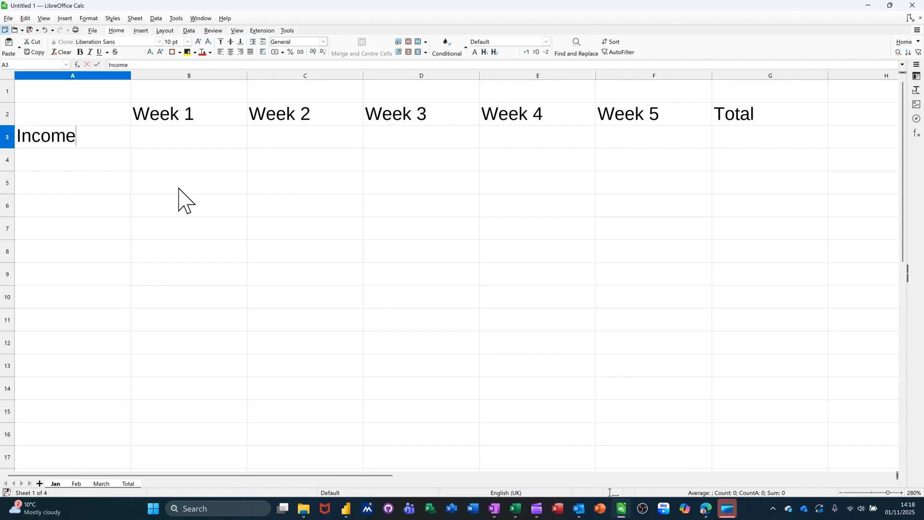
key("Return")
type("Expense")
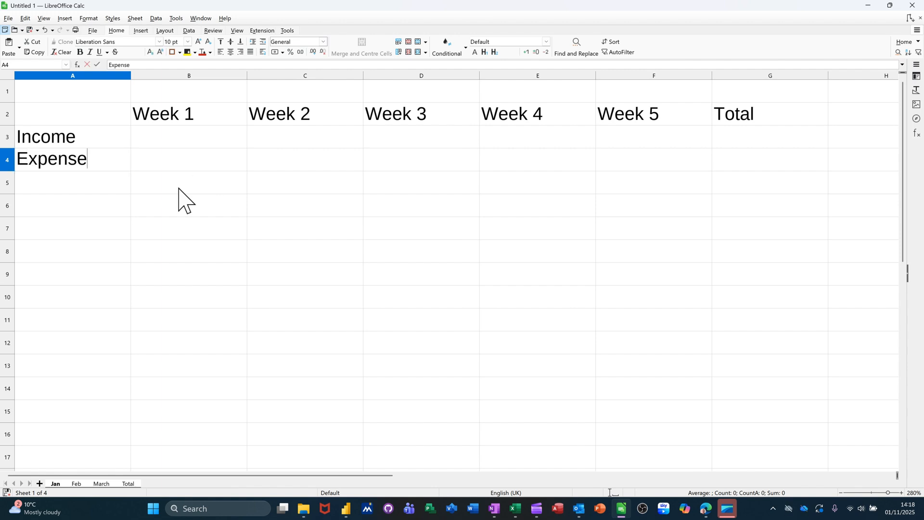
key("Return")
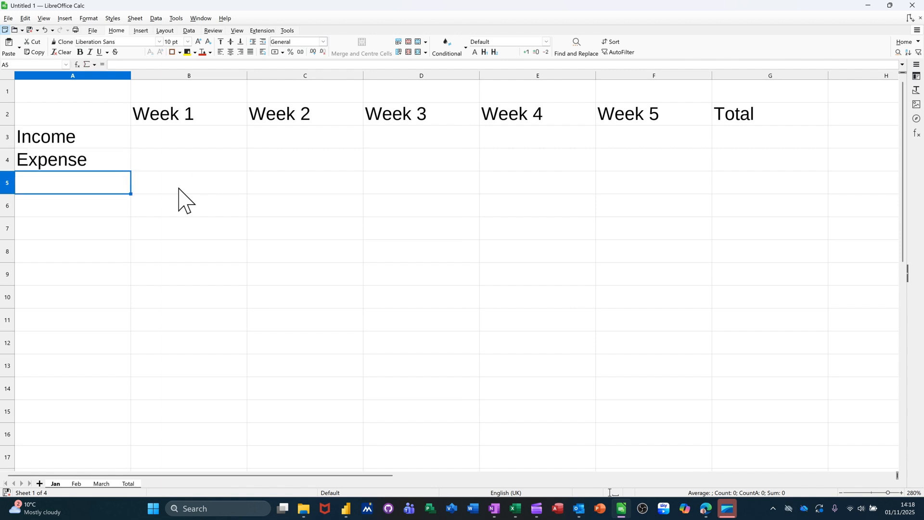
type("Balance")
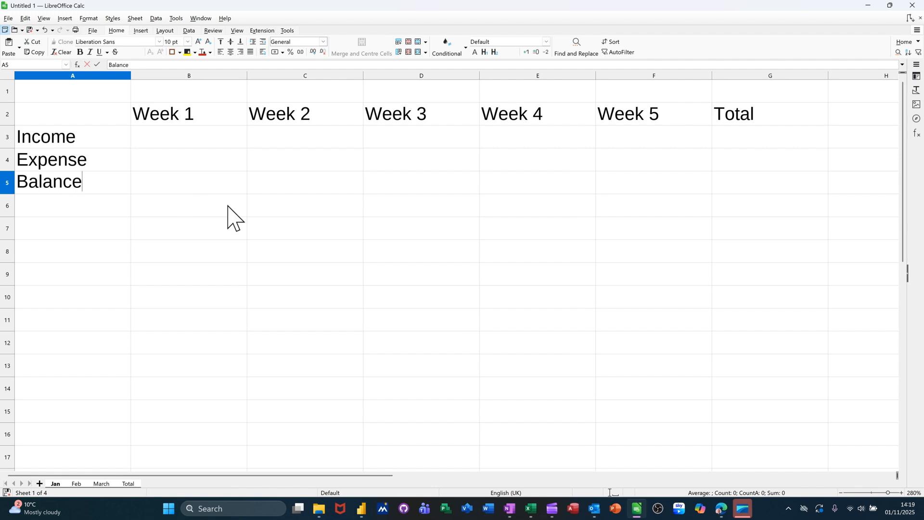
Calculate the Week 1 balance in B5 with =B3-B4 and fill the formula across to F5.
left_click(181, 188)
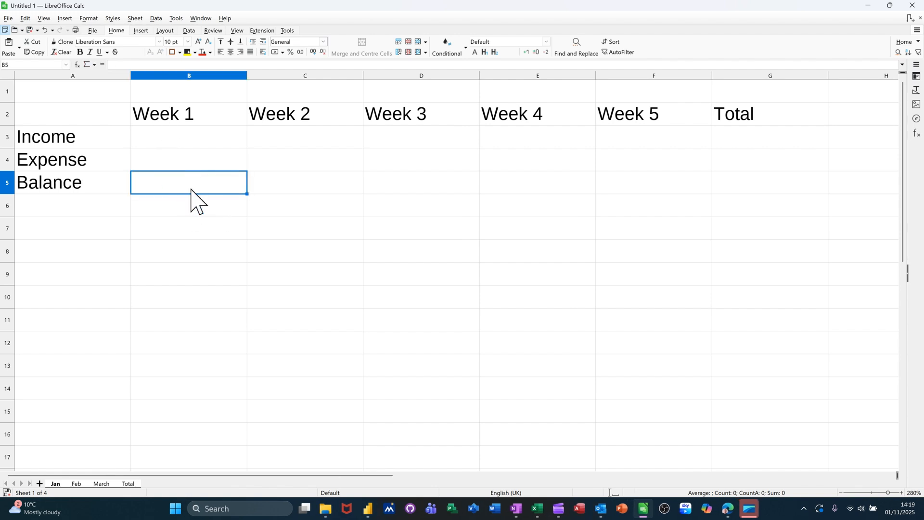
type("=")
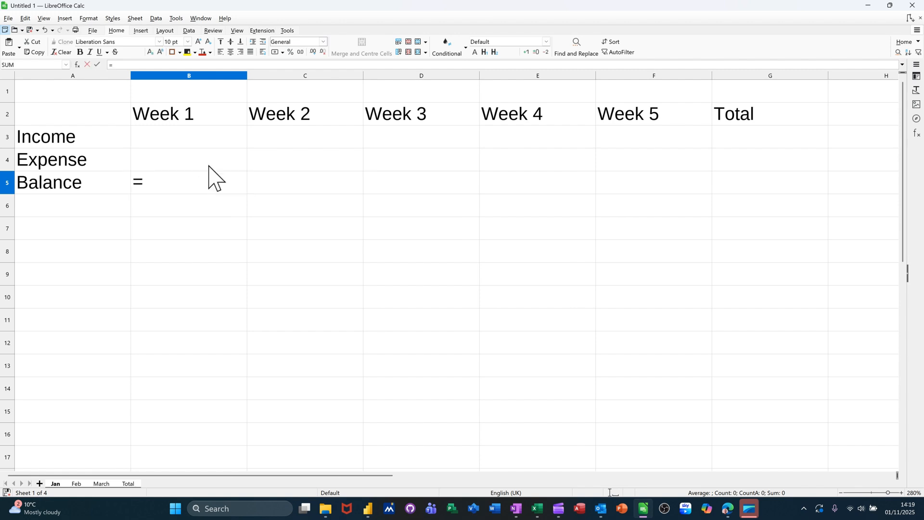
left_click(199, 143)
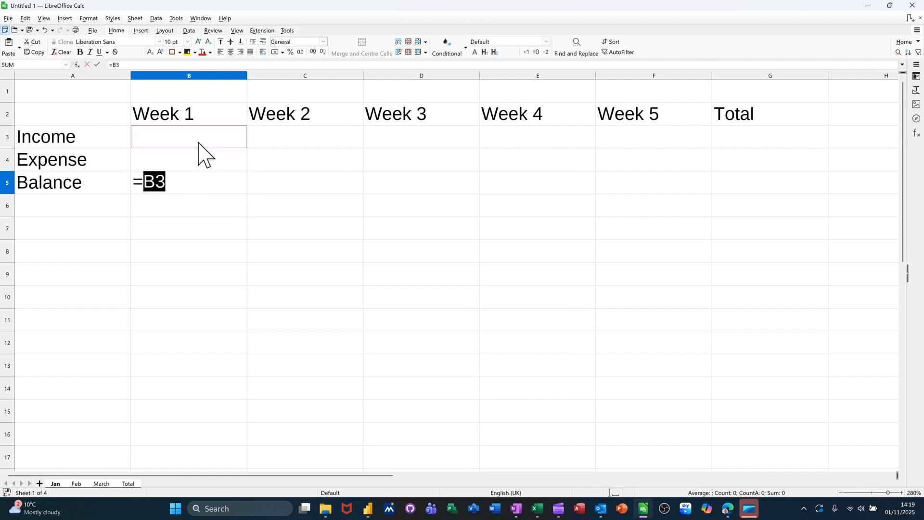
type("-")
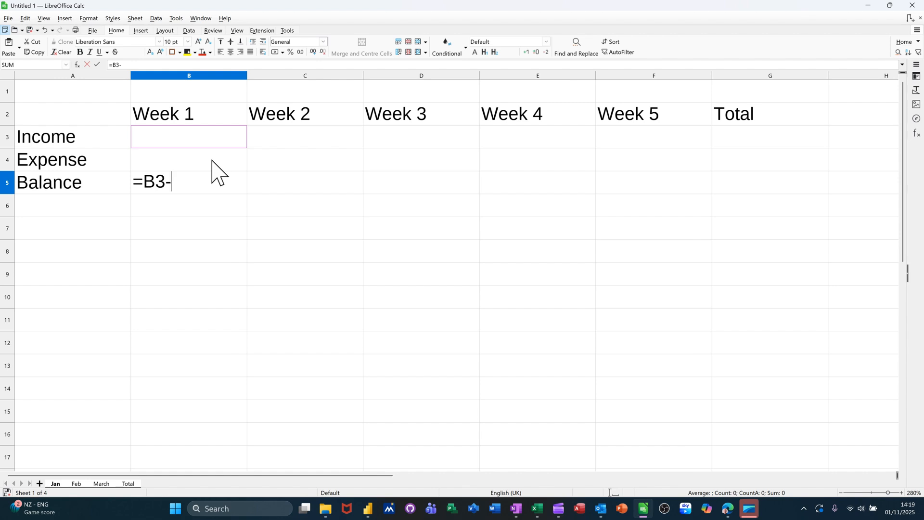
left_click(212, 162)
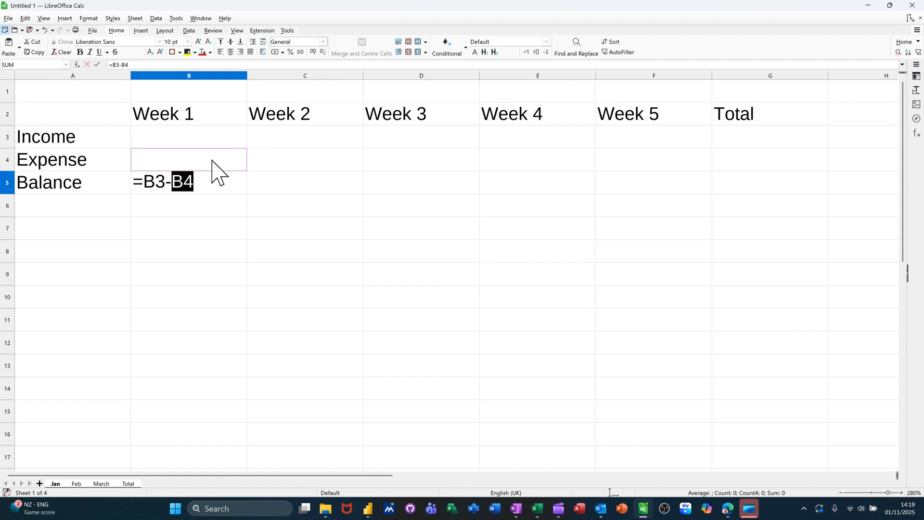
left_click(98, 65)
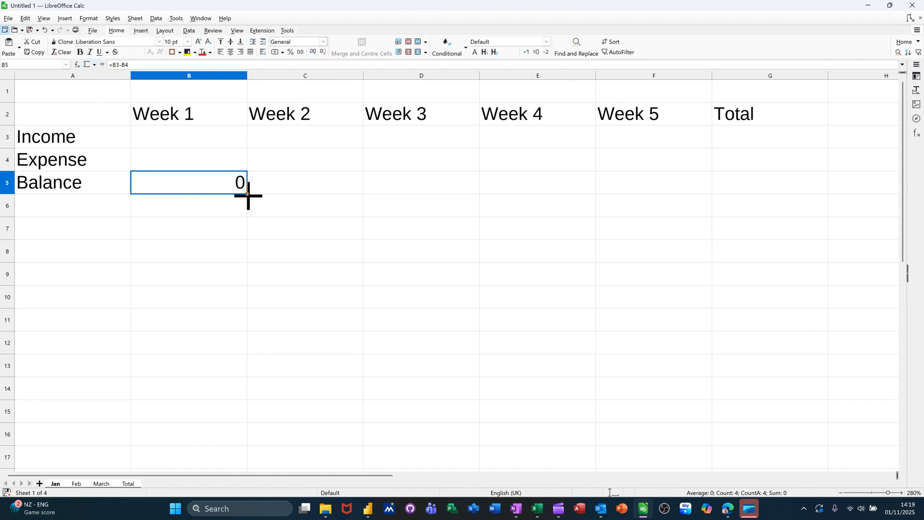
left_click_drag(265, 194, 664, 220)
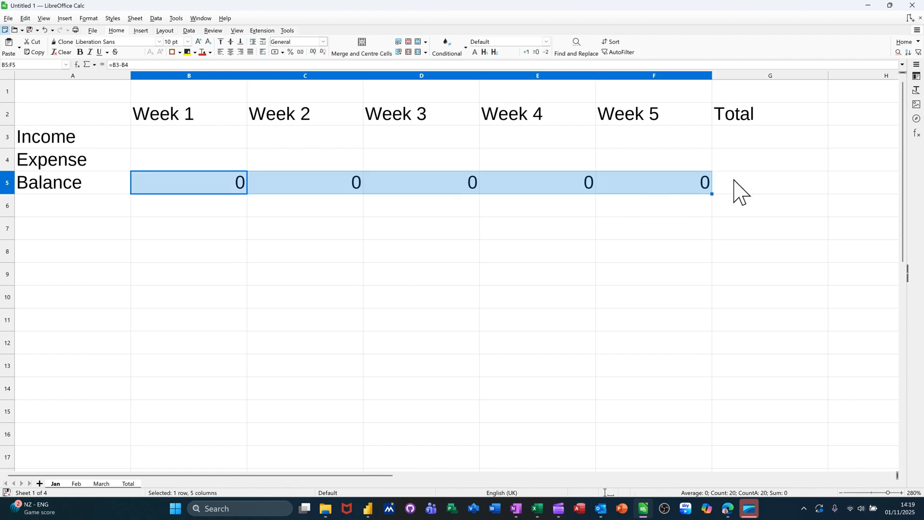
Total the income row in G3 with =SUM(B3:F3) and fill the formula down to G5.
left_click(755, 144)
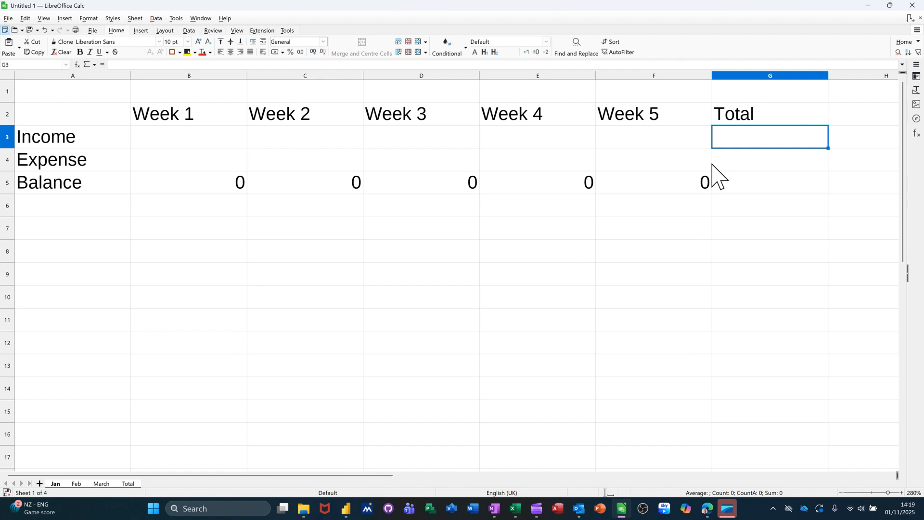
type("=SUM()")
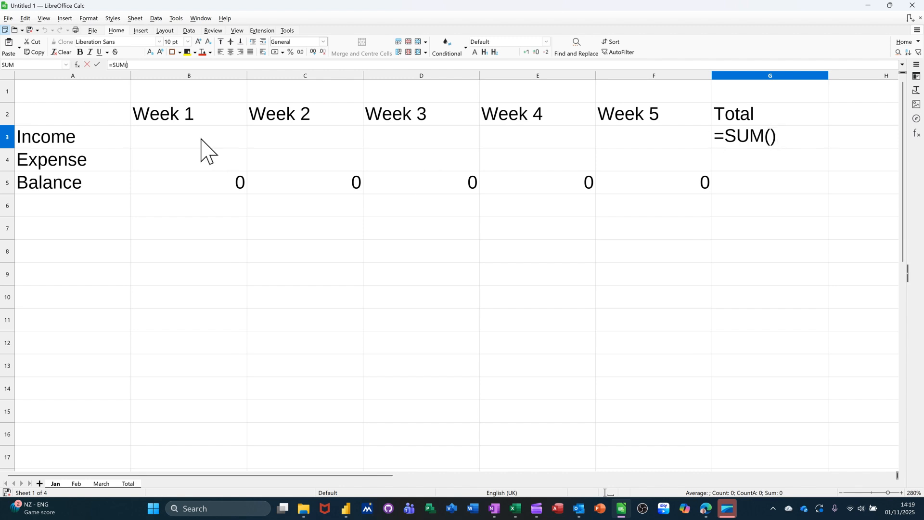
left_click_drag(244, 144, 621, 137)
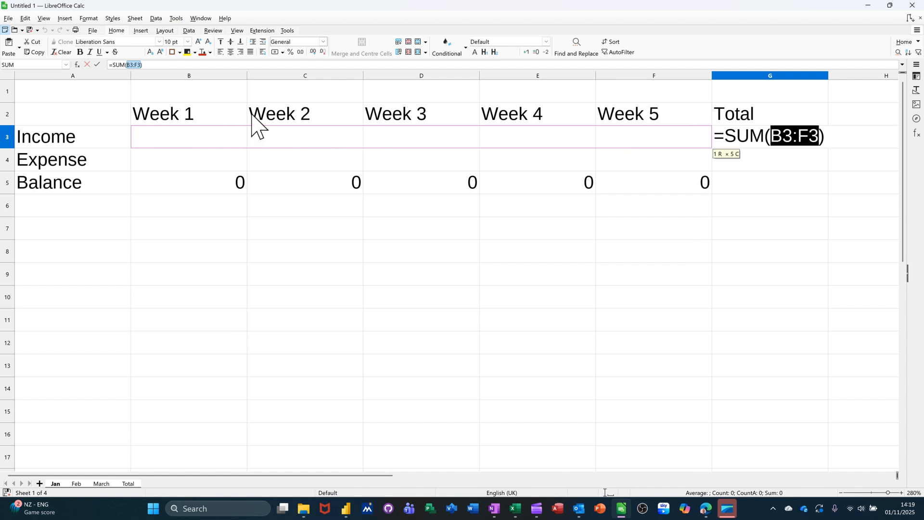
left_click(97, 64)
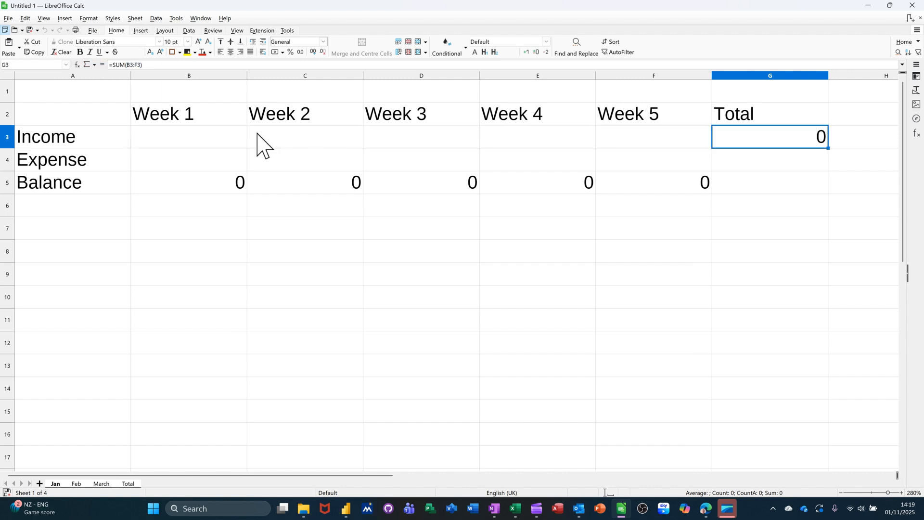
left_click_drag(828, 150, 450, 181)
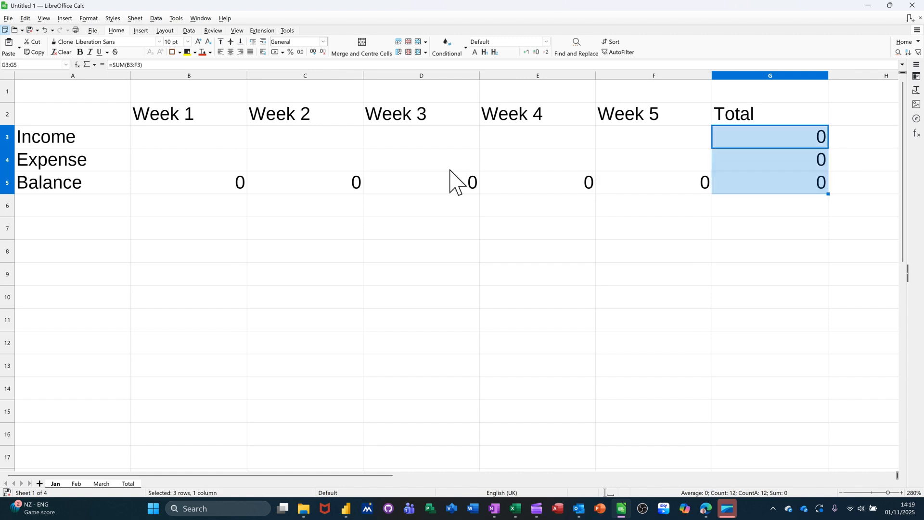
Format the figures range B3:G5 as currency.
left_click_drag(190, 140, 774, 190)
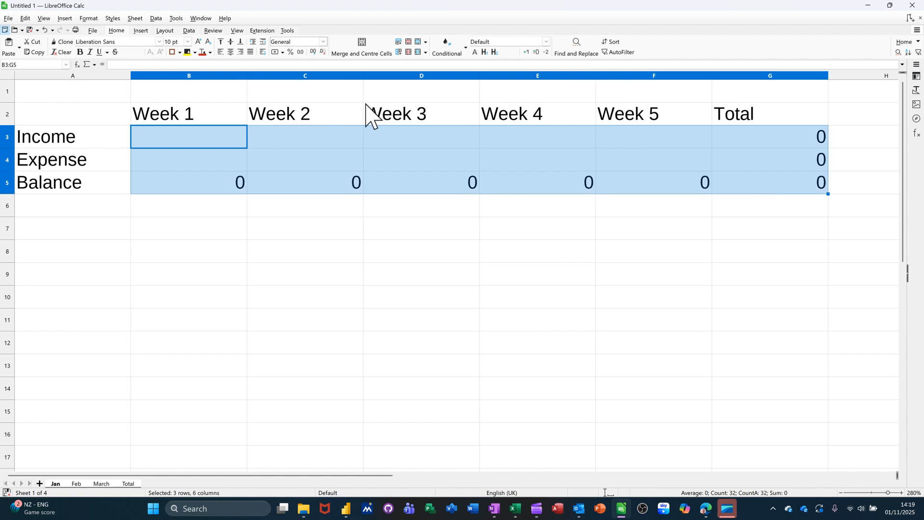
left_click(275, 52)
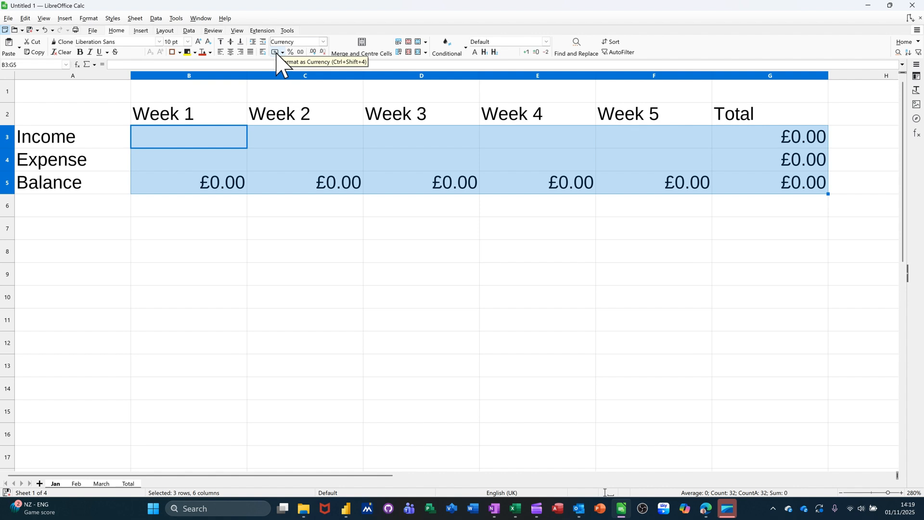
left_click(215, 151)
Enter the title Sales and Marketing in A1, then merge and centre it across A1:G1.
left_click(93, 95)
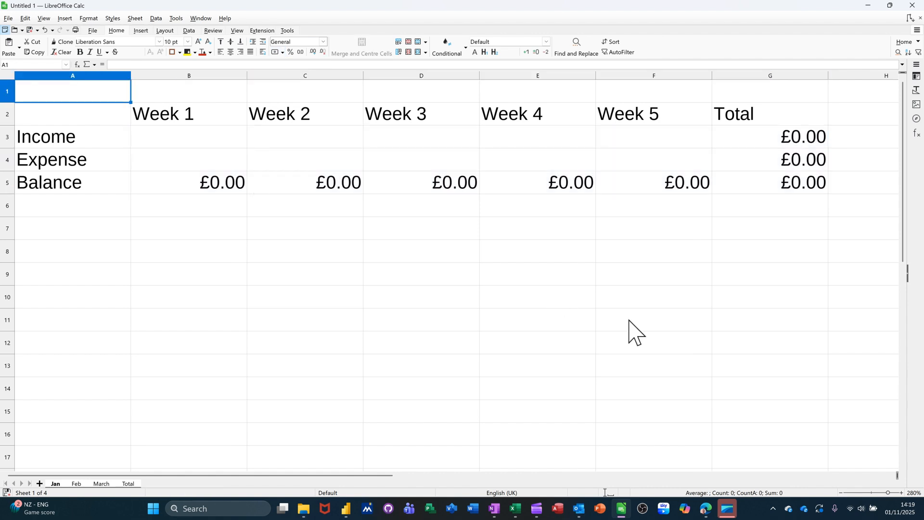
type("Sales and Marke")
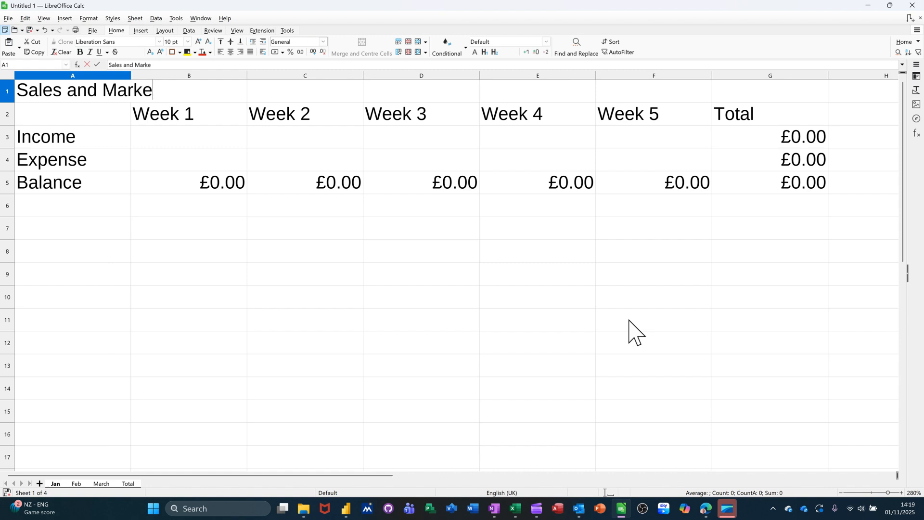
type("ting")
key("Return")
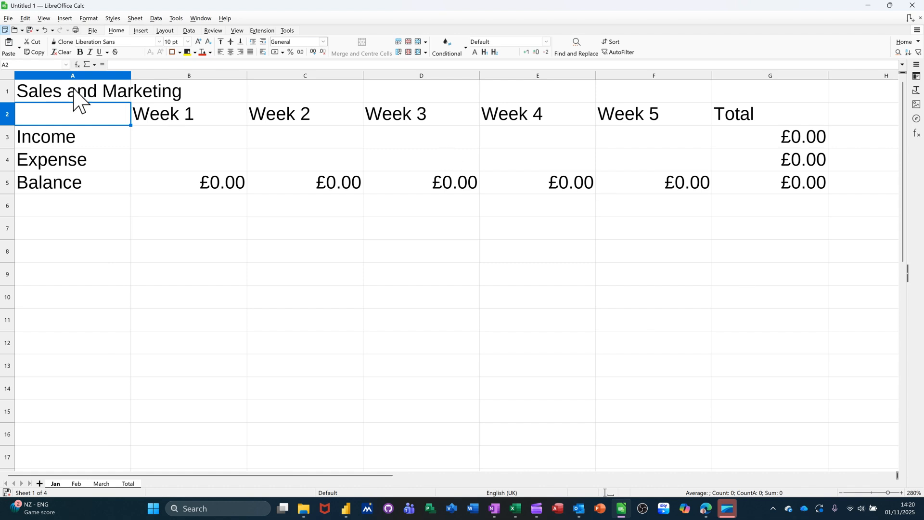
left_click(109, 90)
left_click_drag(109, 90, 746, 97)
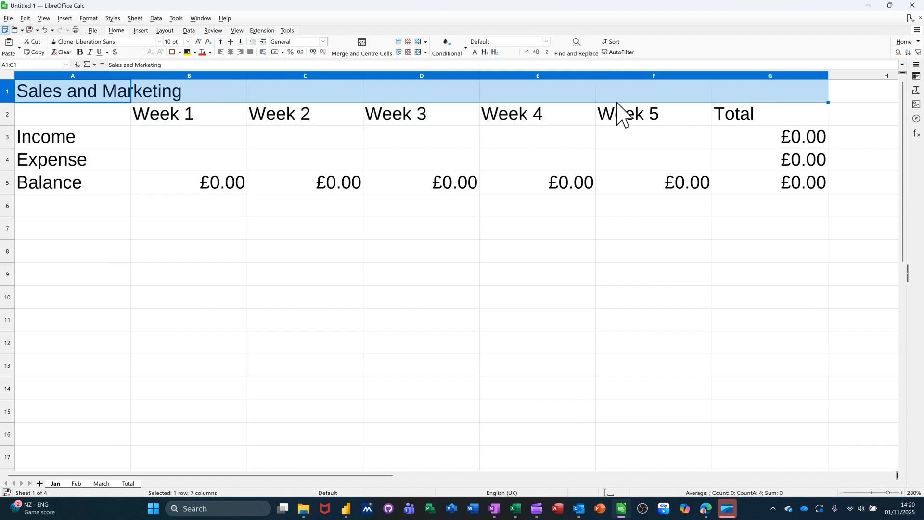
left_click(355, 55)
Apply borders around and between all cells of the table A1:G5.
left_click_drag(405, 98, 400, 189)
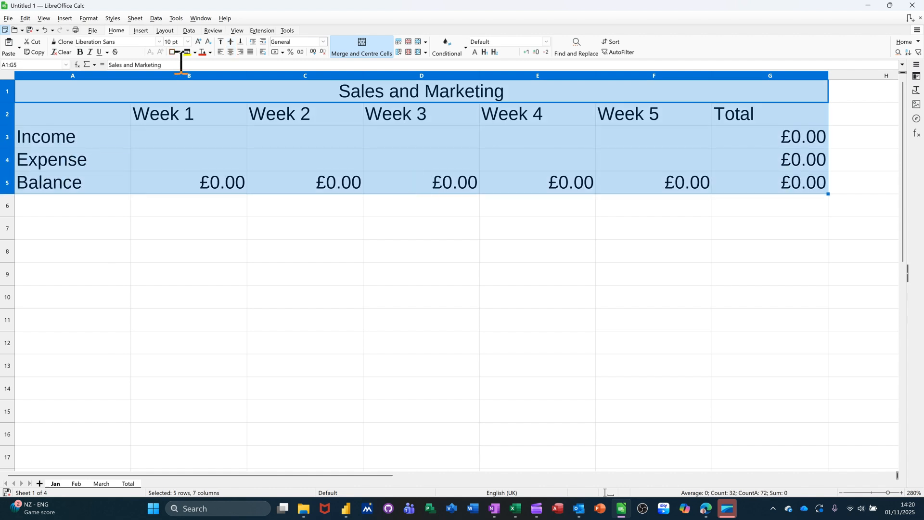
left_click(180, 52)
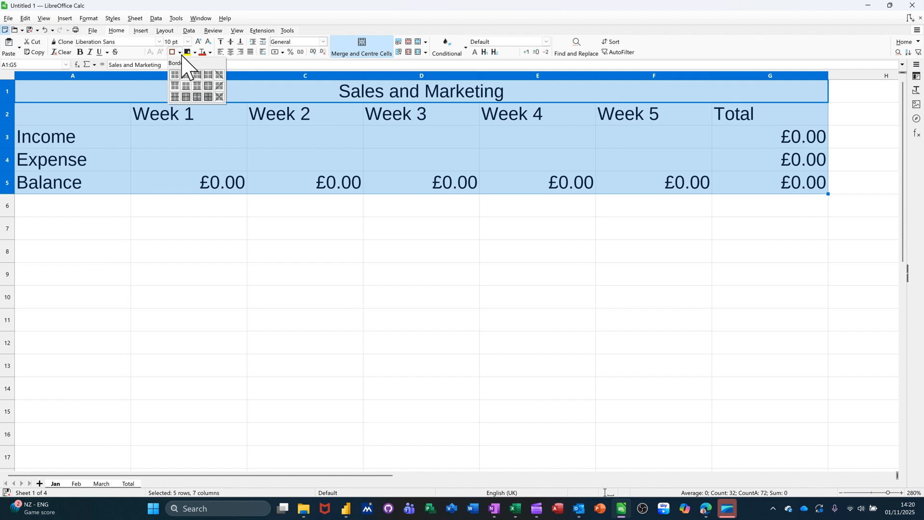
left_click(208, 97)
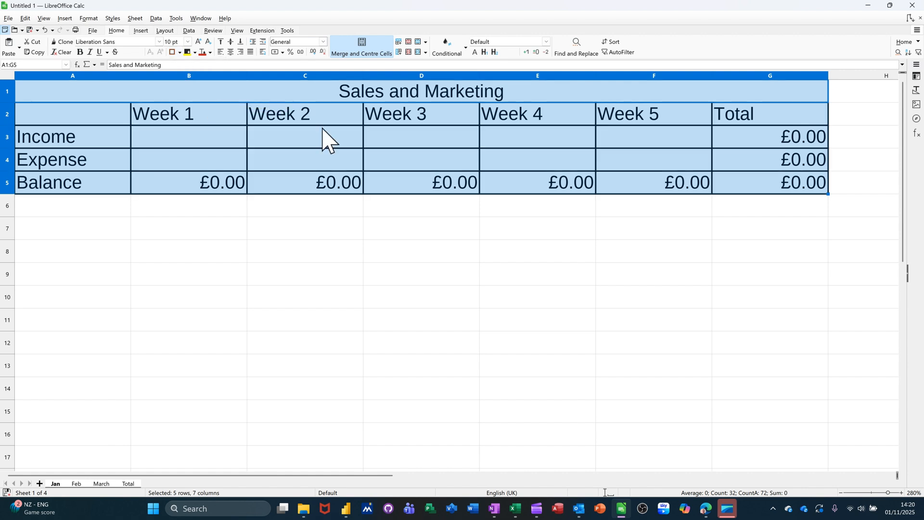
Fill the weekly income and expense cells B3:F4 with an orange background.
left_click(280, 143)
left_click_drag(202, 145, 627, 165)
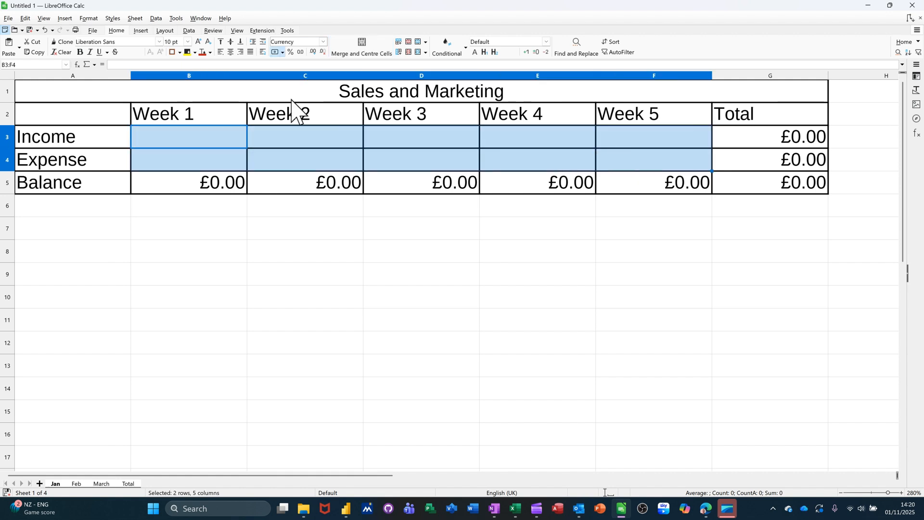
left_click(195, 53)
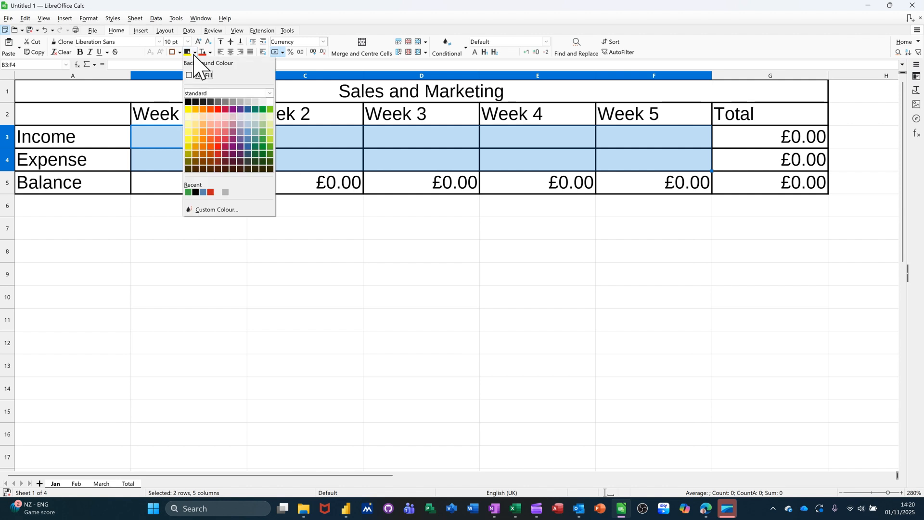
left_click(204, 115)
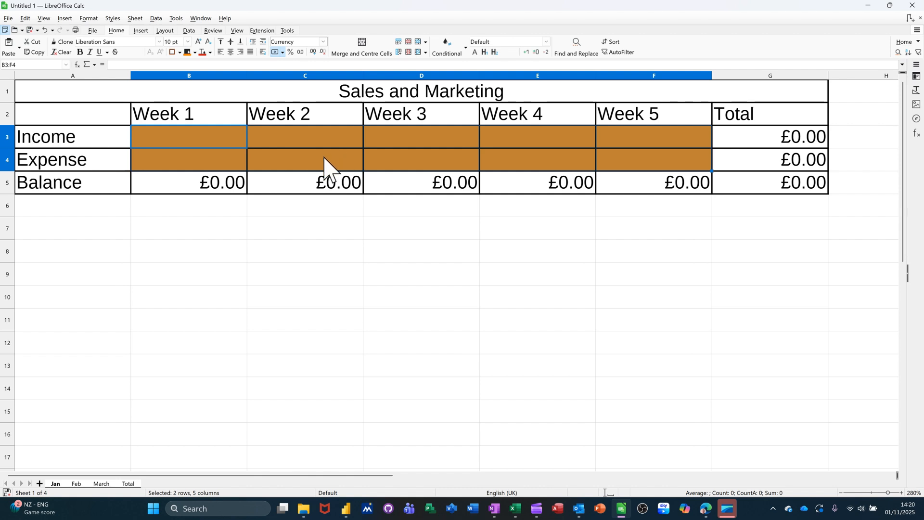
left_click(256, 222)
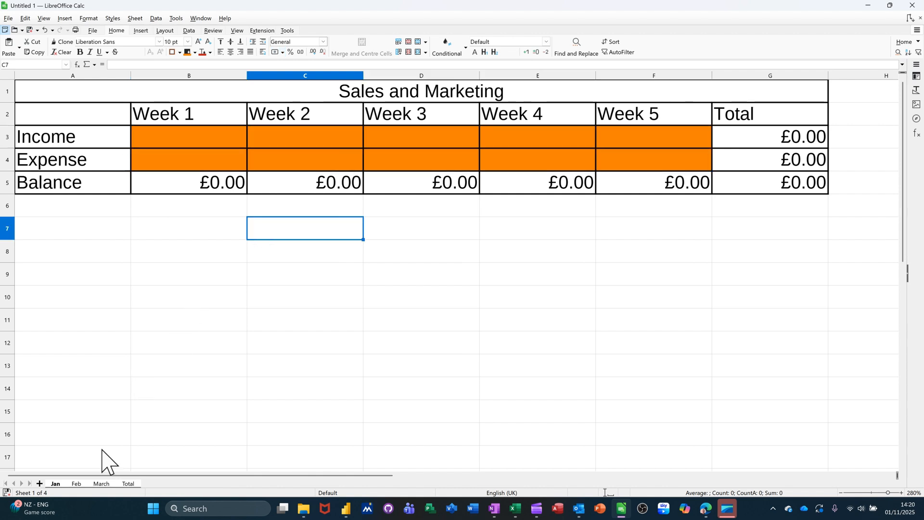
Check the Feb, March and Total sheets for the same formatted table as on the Jan sheet.
left_click(77, 483)
left_click(94, 485)
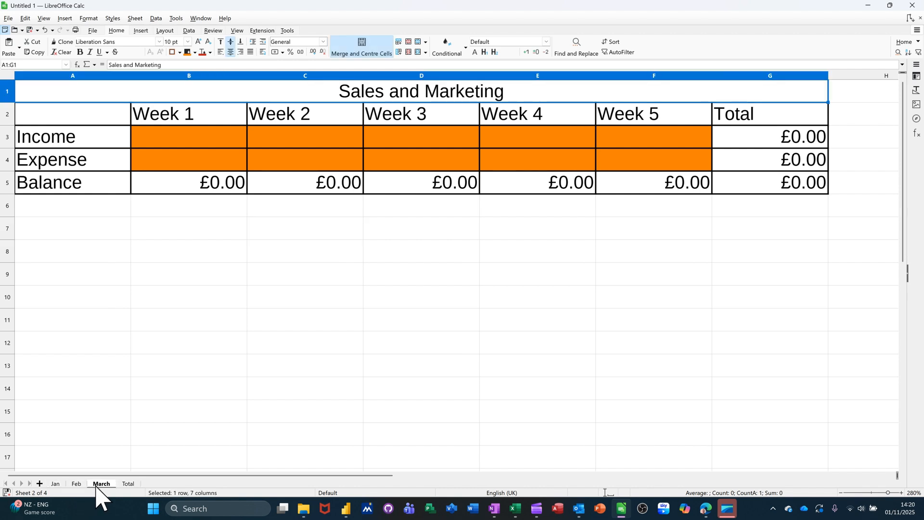
left_click(129, 485)
left_click(111, 485)
left_click(57, 485)
left_click(78, 484)
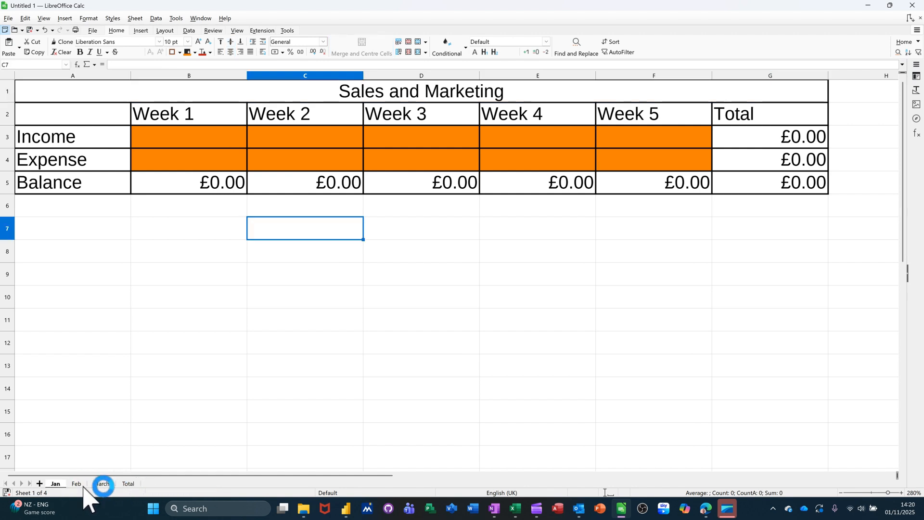
On the Total sheet, delete the Week 4 and Week 5 columns, E and F.
left_click(127, 485)
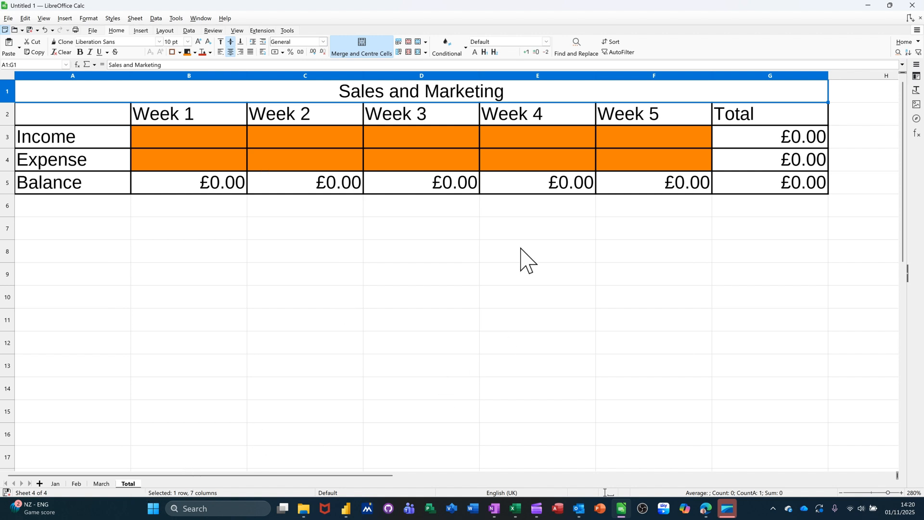
left_click_drag(536, 77, 619, 93)
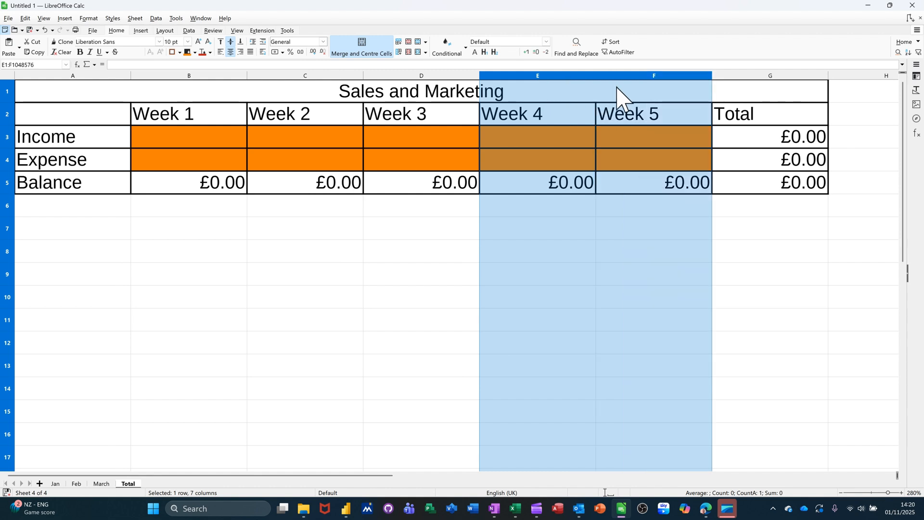
right_click(557, 121)
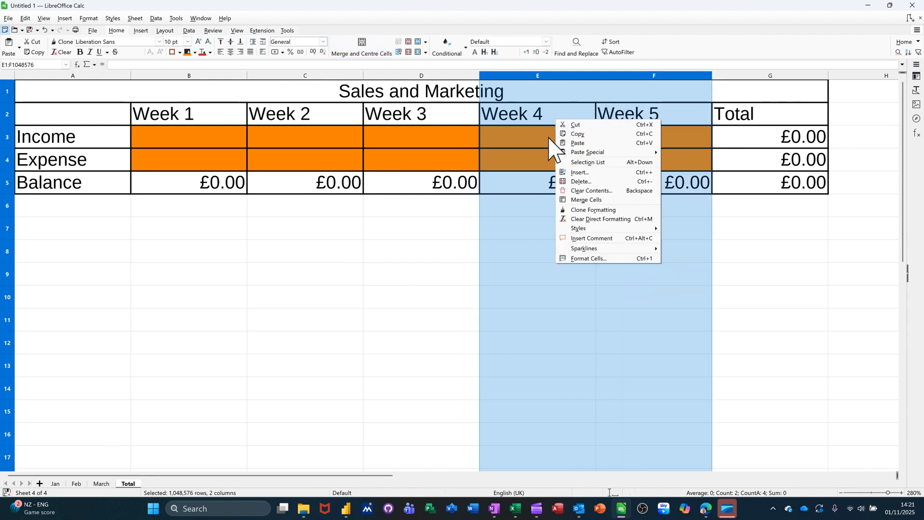
left_click(578, 182)
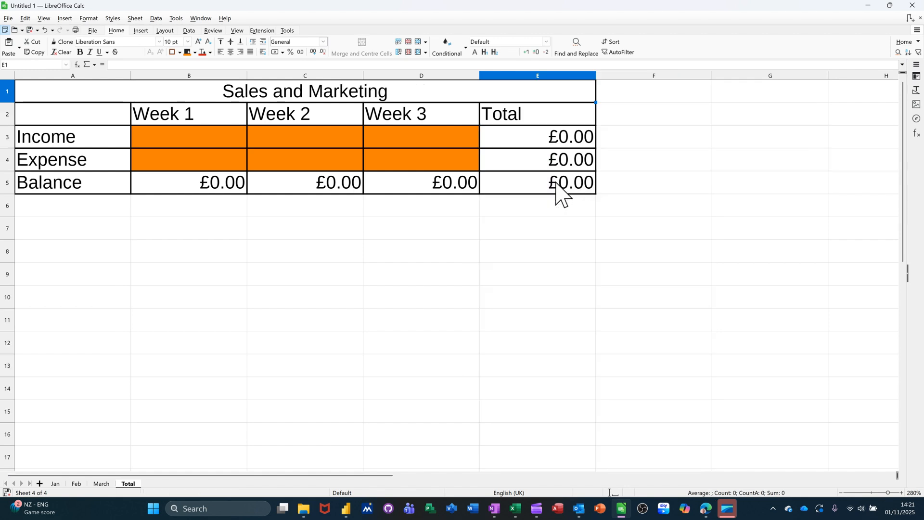
Replace the week headings on the Total sheet by entering Jan in B2 and filling the month series across to D2.
left_click(171, 122)
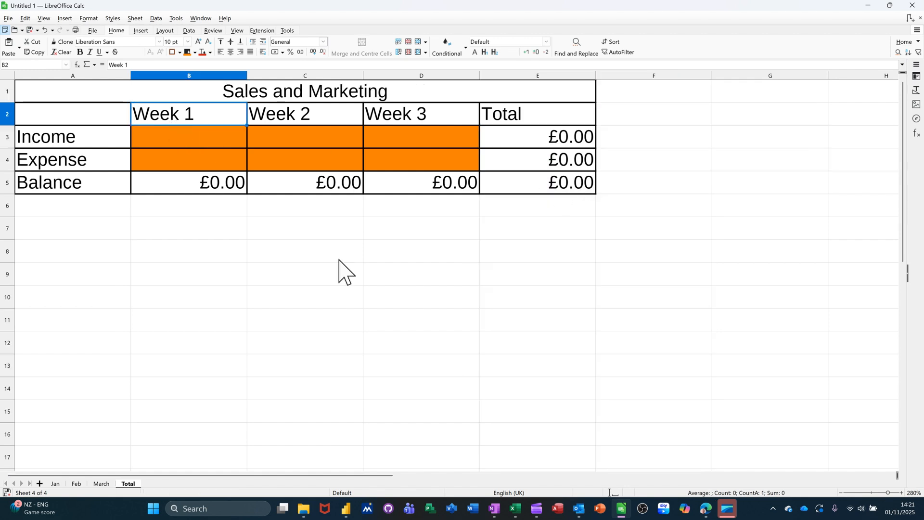
type("Jan")
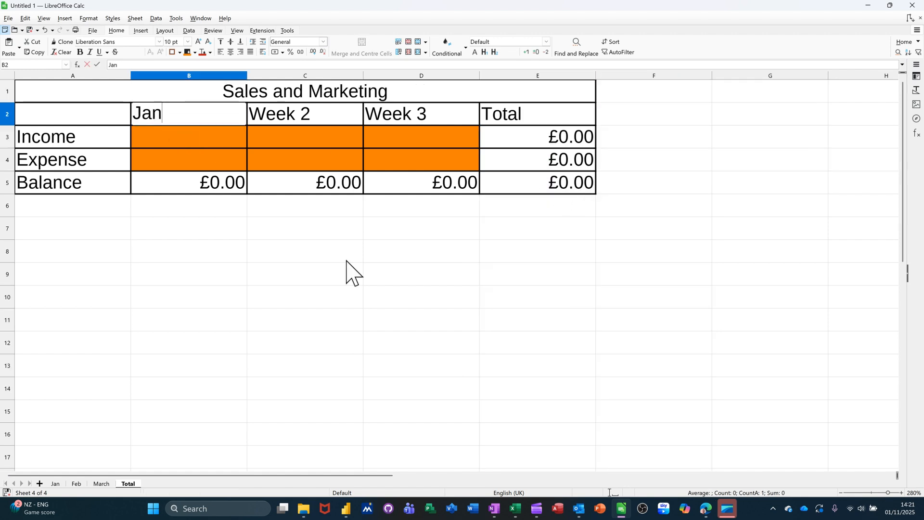
key("Return")
left_click(225, 122)
left_click_drag(247, 125, 429, 130)
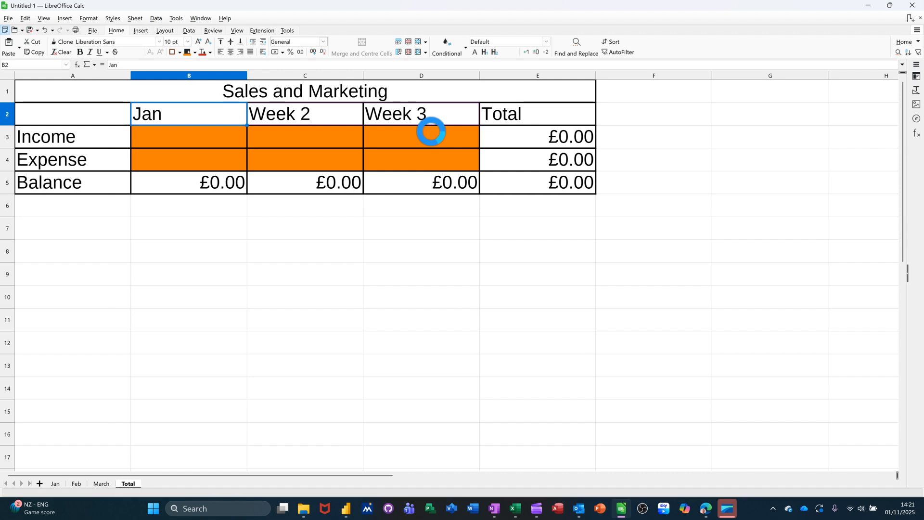
Link B3 on the Total sheet to the January income total with =$Jan.G3 and fill the formula down to B4.
left_click(194, 140)
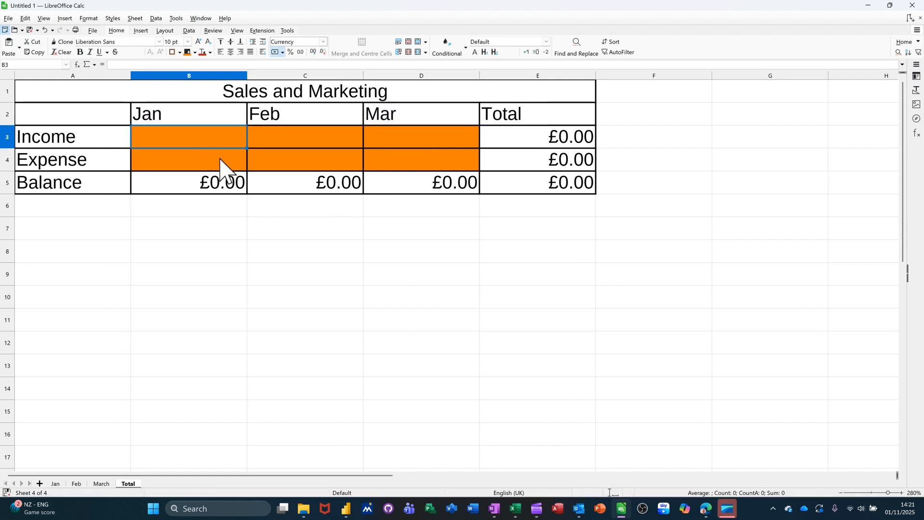
type("=")
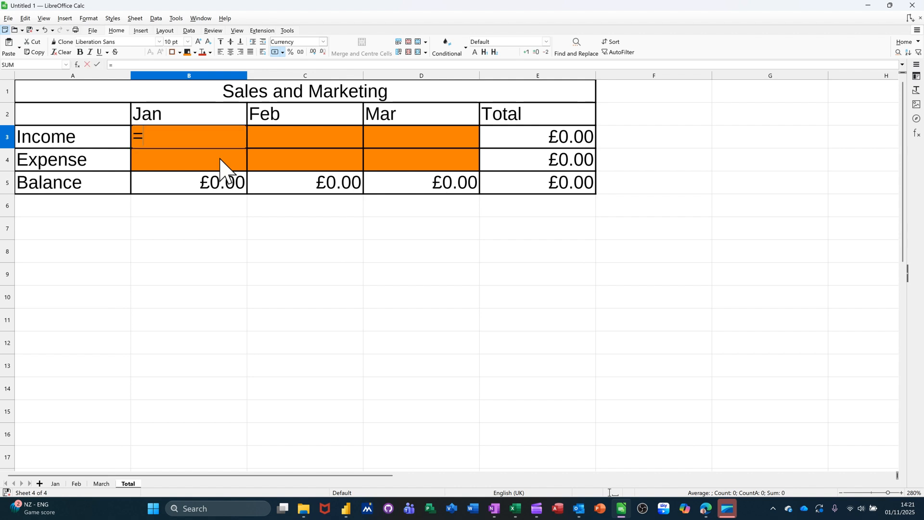
left_click(56, 484)
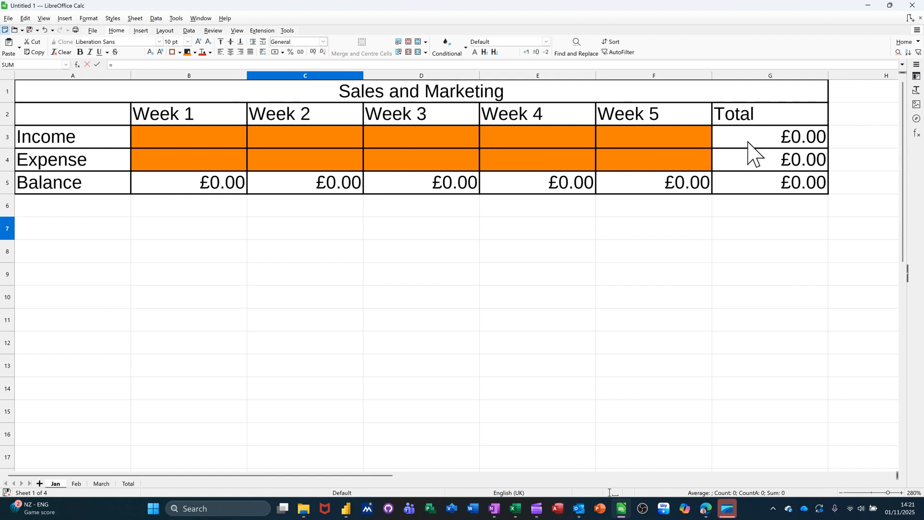
left_click(769, 139)
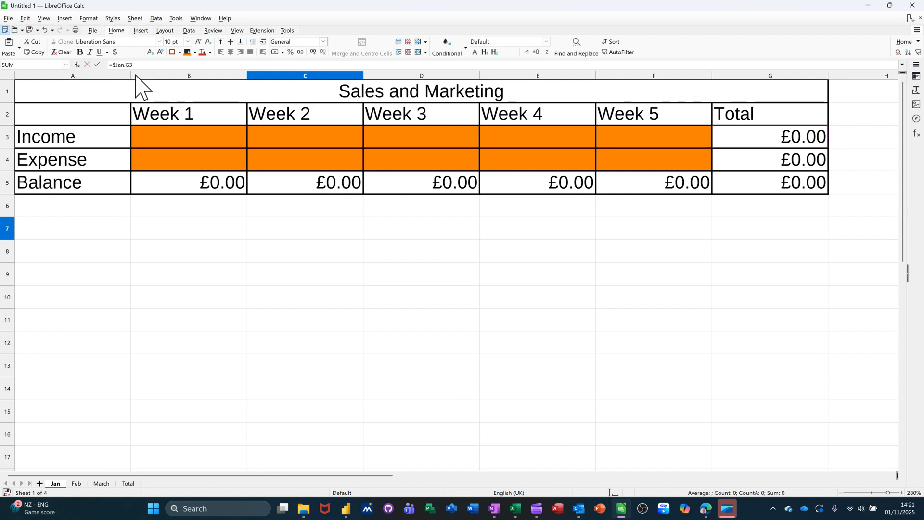
left_click(99, 66)
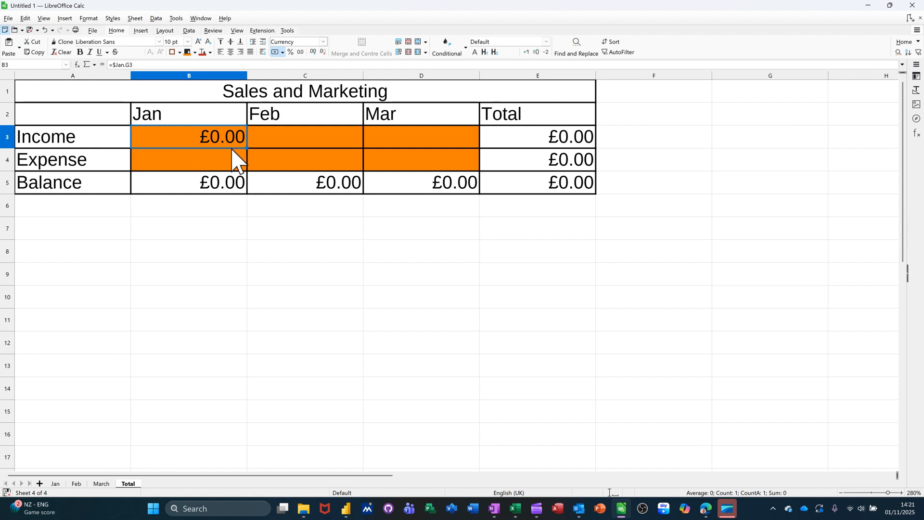
left_click_drag(247, 150, 187, 168)
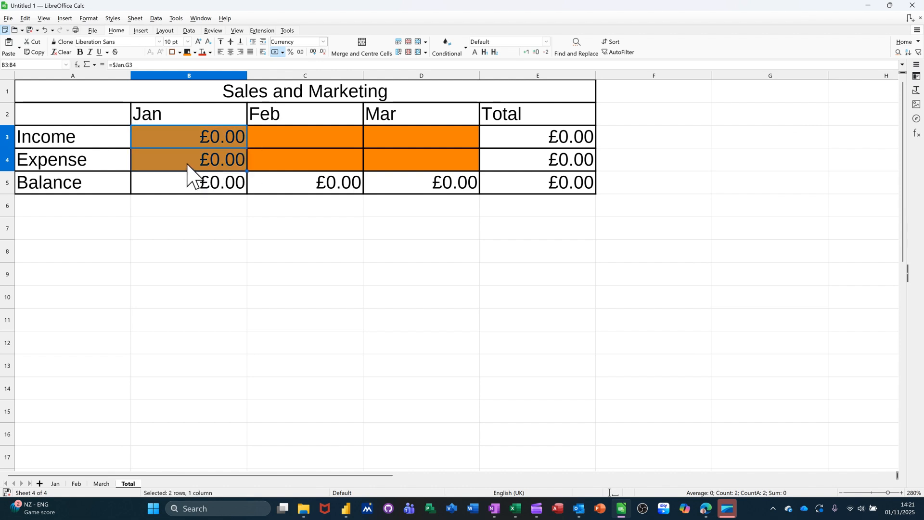
left_click(187, 165)
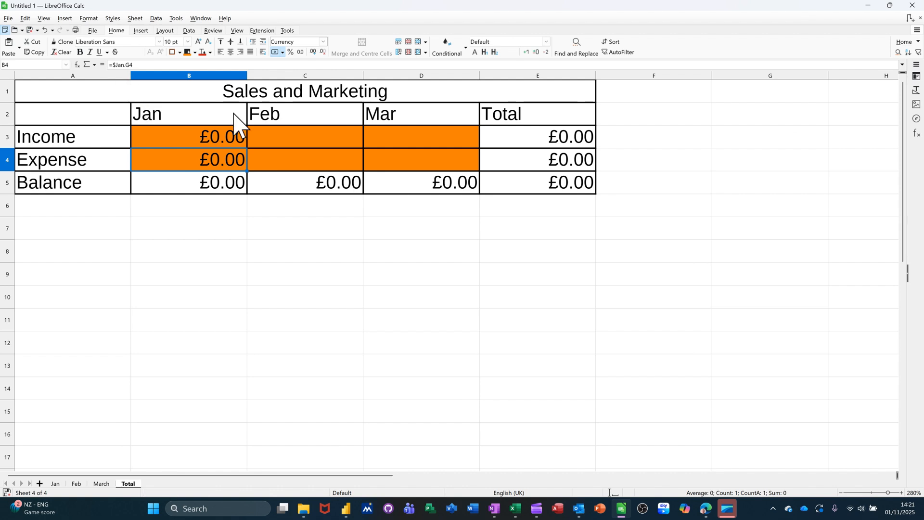
Link C3 to the February income total with =$Feb.G3 and fill the formula down to C4.
left_click(305, 139)
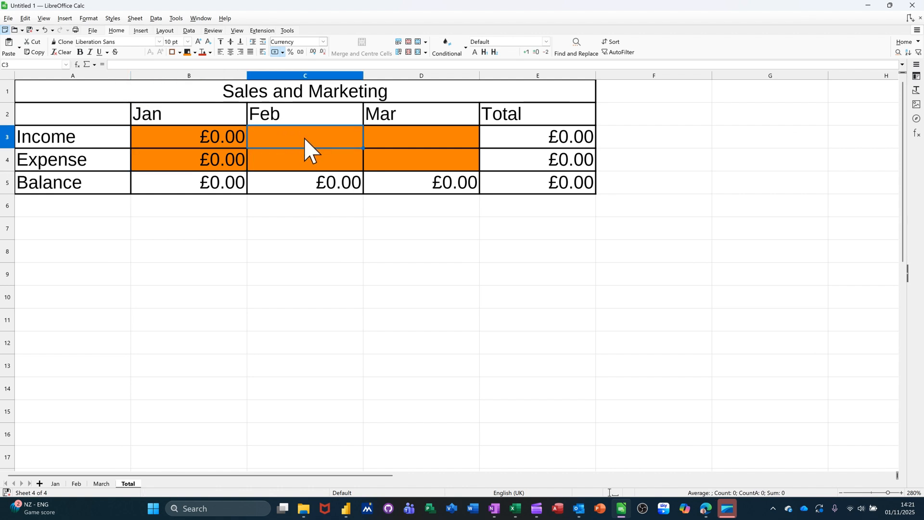
type("=")
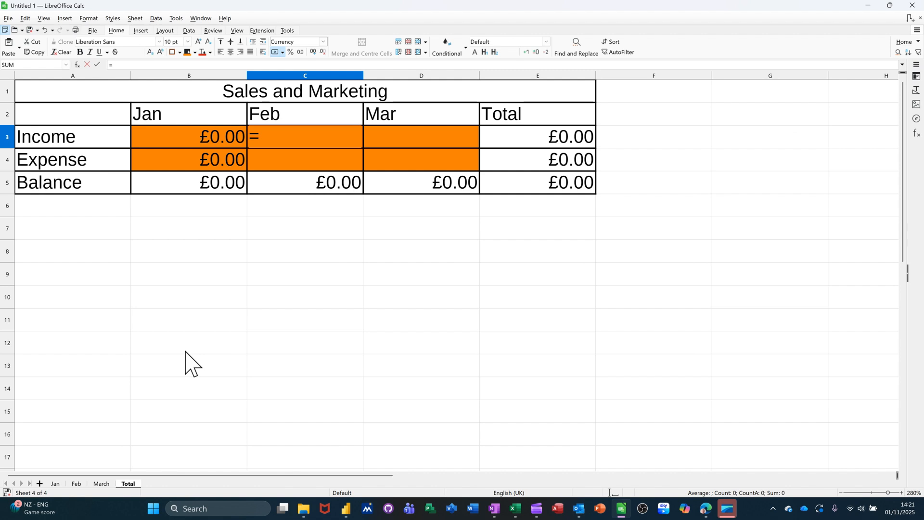
left_click(77, 484)
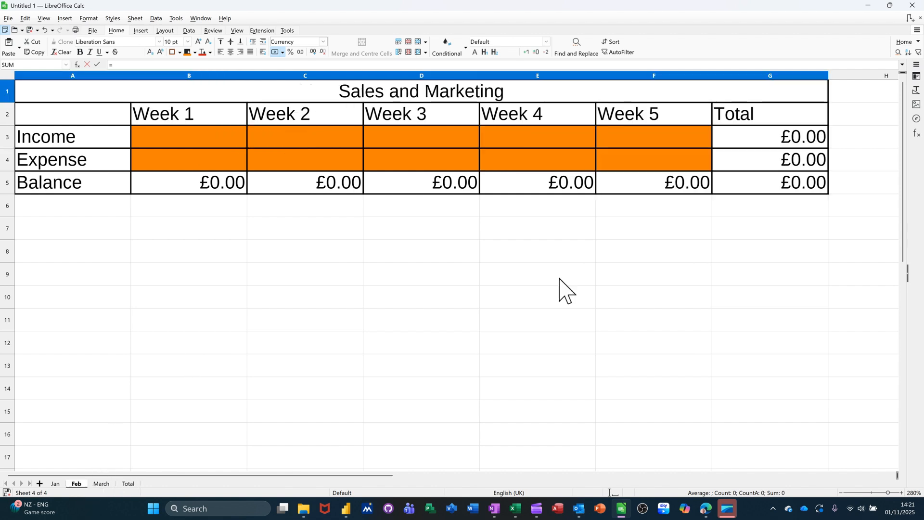
left_click(752, 142)
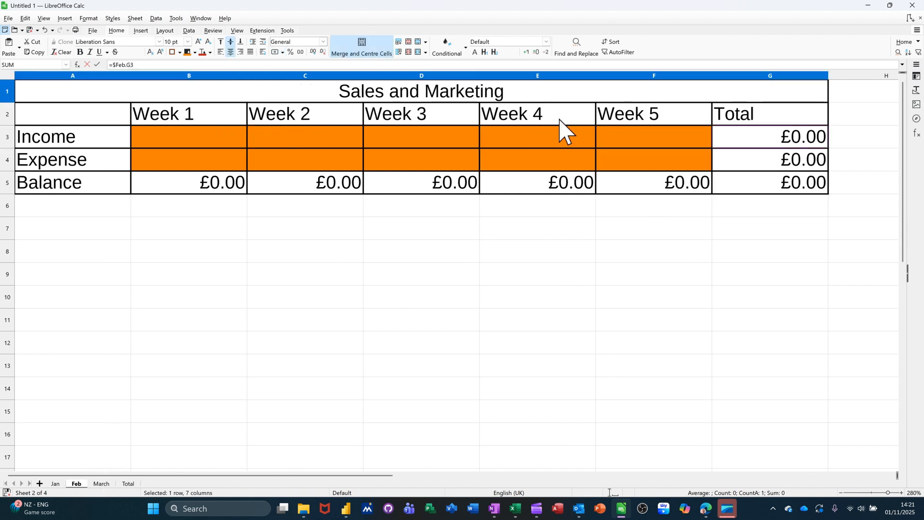
left_click(99, 66)
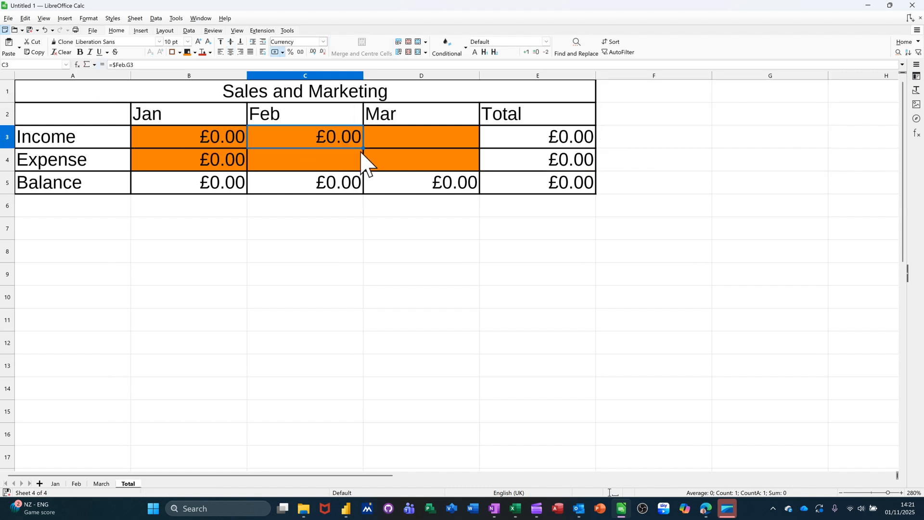
left_click_drag(361, 150, 362, 165)
Link D3 to the March income total with =$March.G3 and fill the formula down to D4.
left_click(399, 140)
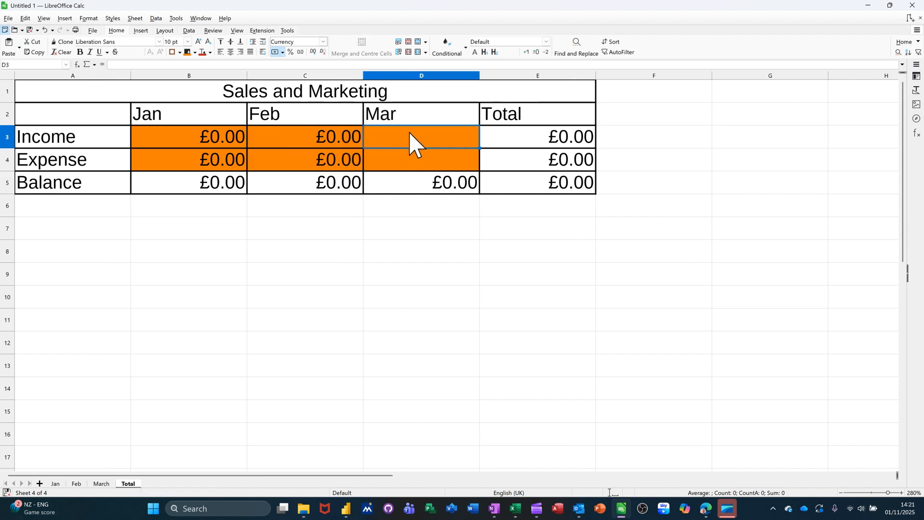
type("=")
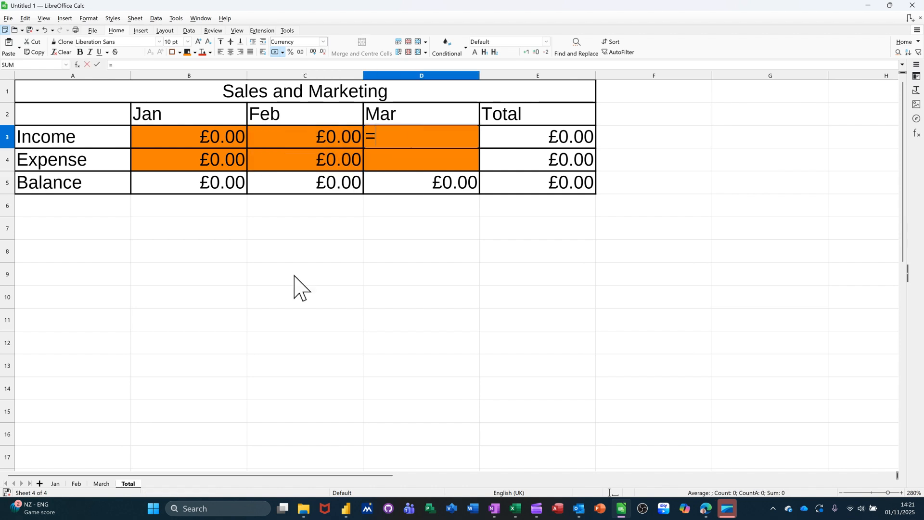
left_click(100, 483)
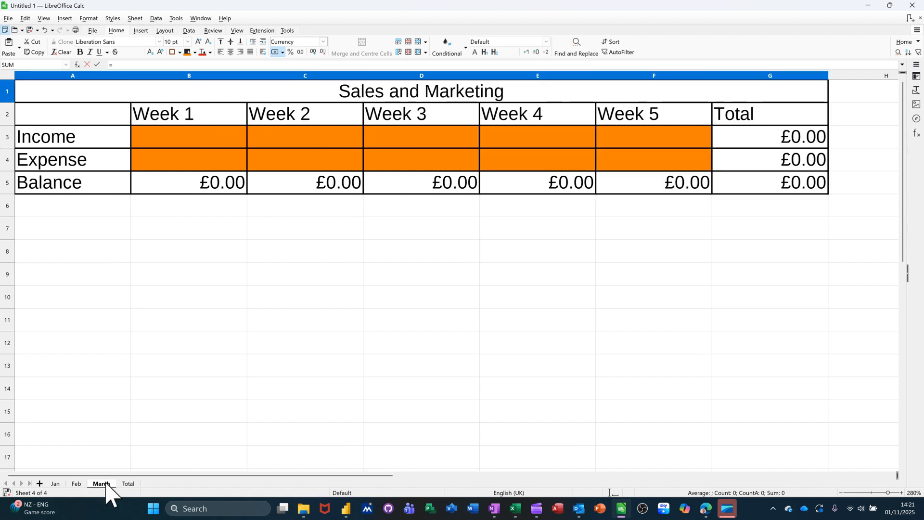
left_click(735, 141)
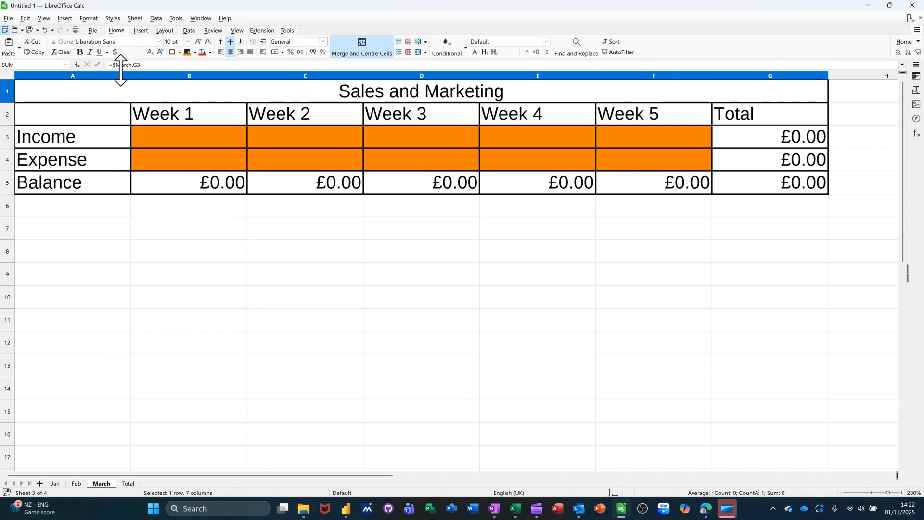
left_click(97, 65)
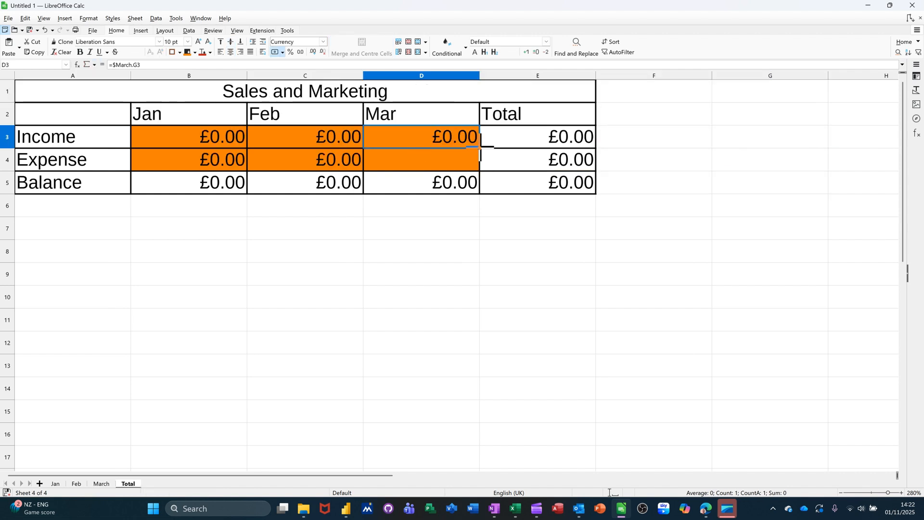
left_click_drag(481, 160, 480, 168)
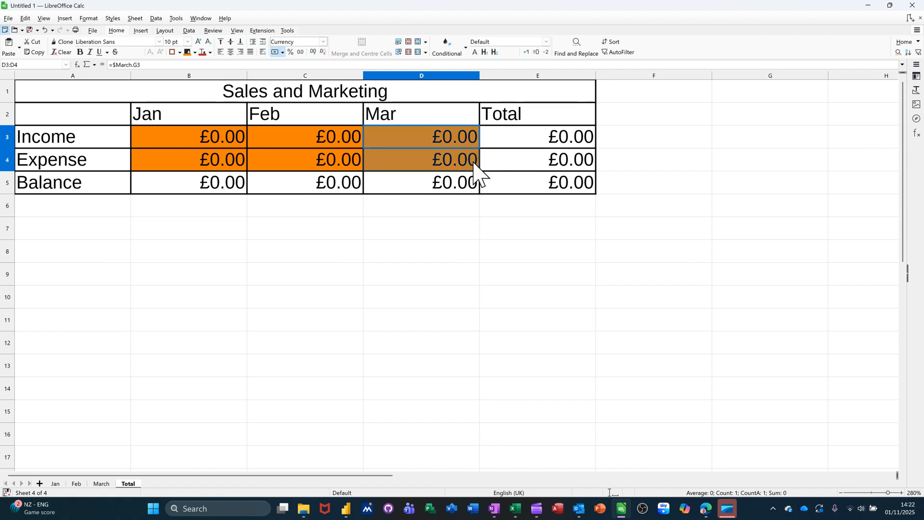
Insert a normal column chart from the range A2:D5 on the Total sheet.
left_click_drag(112, 123, 404, 179)
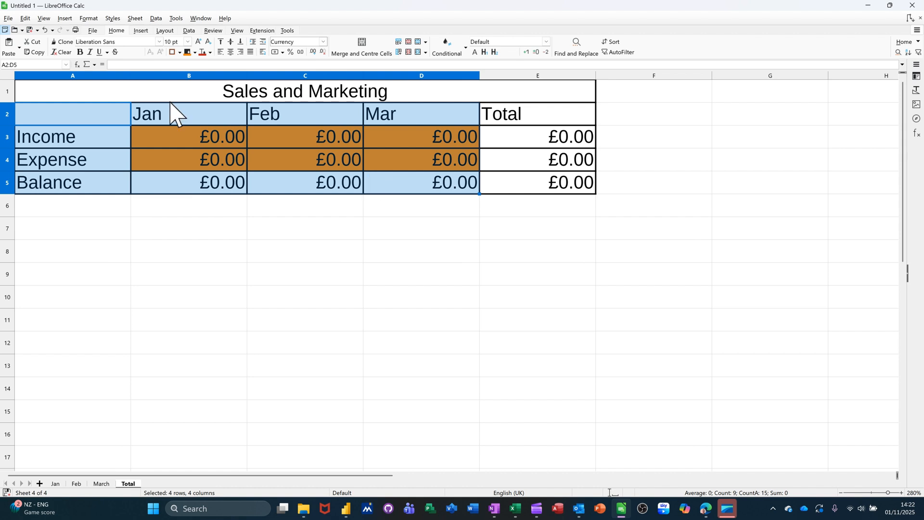
left_click(140, 32)
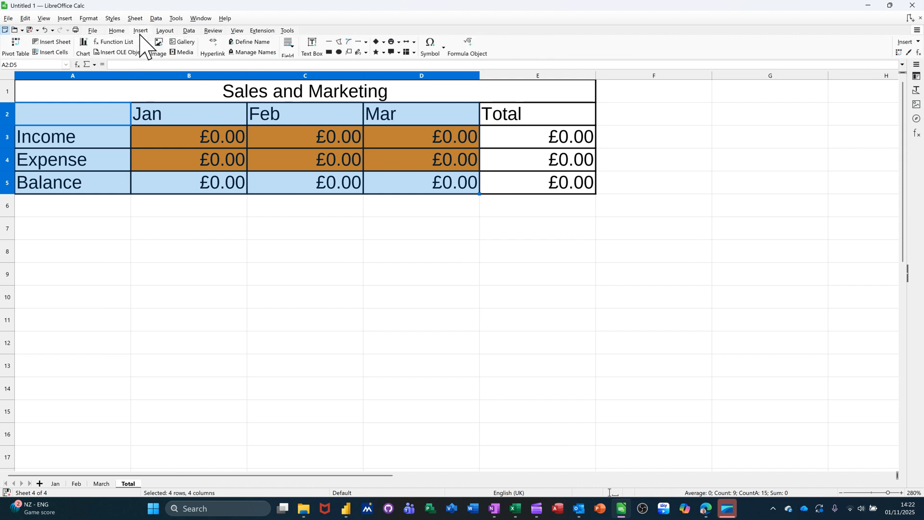
left_click(84, 47)
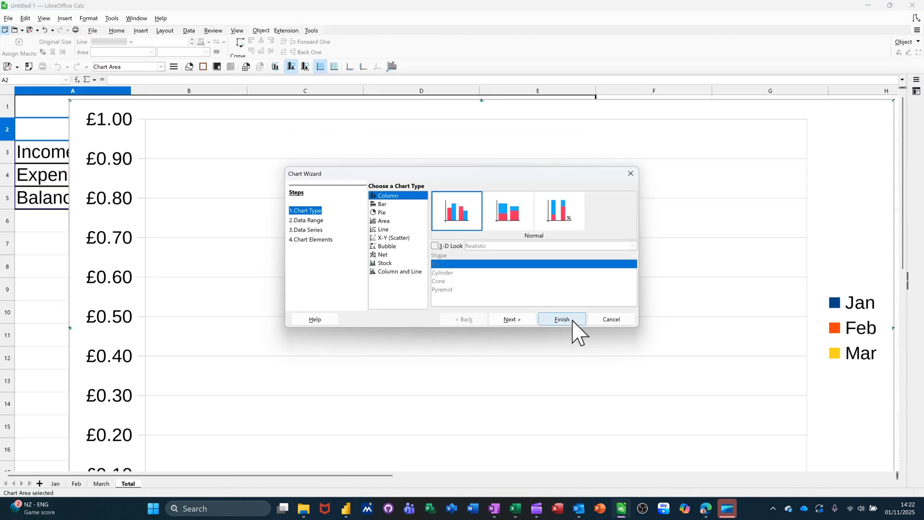
left_click(556, 320)
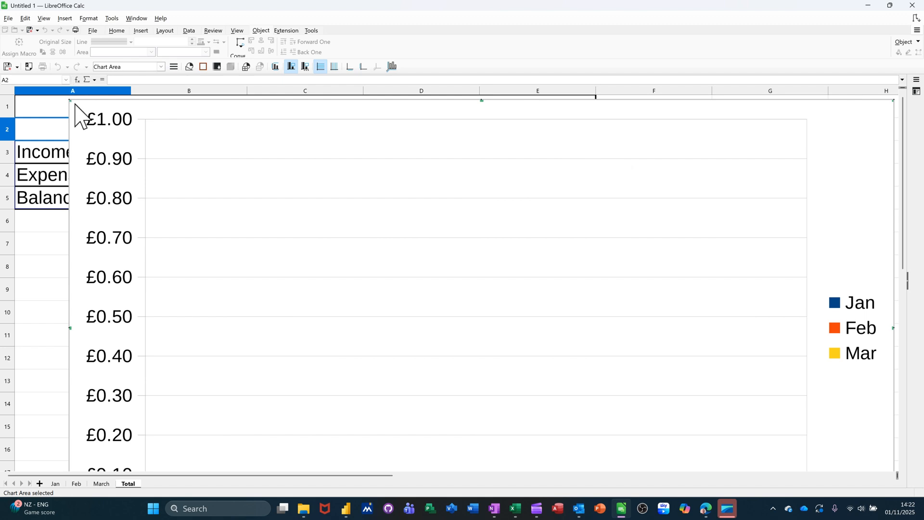
Resize the column chart and place it directly below the table on the Total sheet, spanning columns A to E and about rows 6 to 15.
left_click(45, 227)
left_click(80, 102)
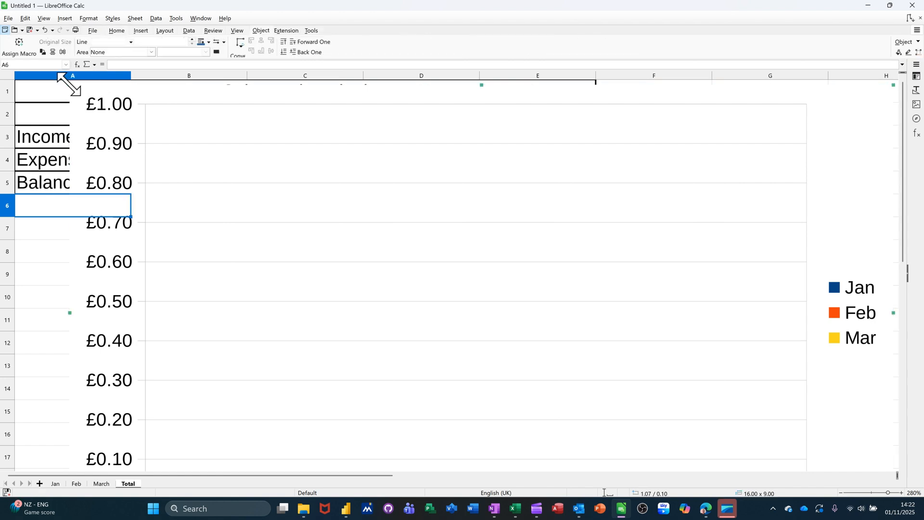
left_click_drag(69, 85, 395, 367)
left_click_drag(520, 263, 152, 212)
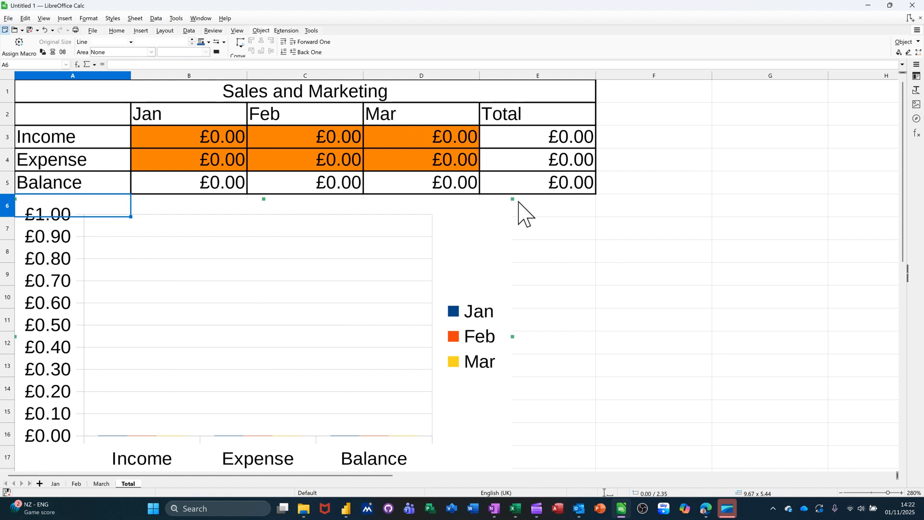
left_click_drag(513, 199, 476, 212)
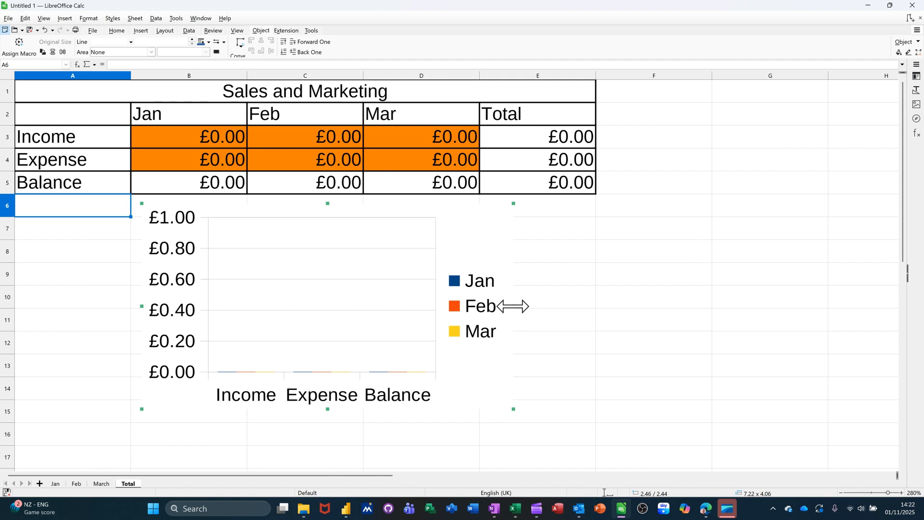
left_click_drag(514, 305, 598, 305)
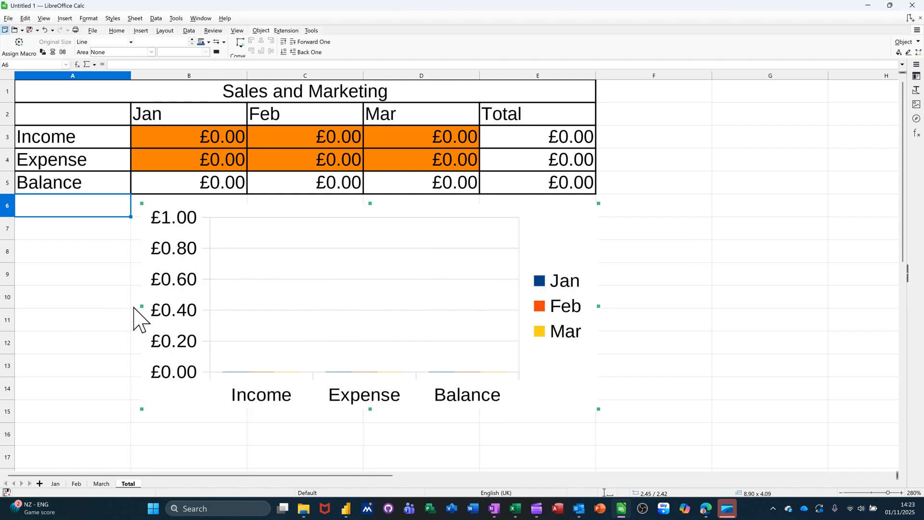
left_click_drag(141, 306, 8, 306)
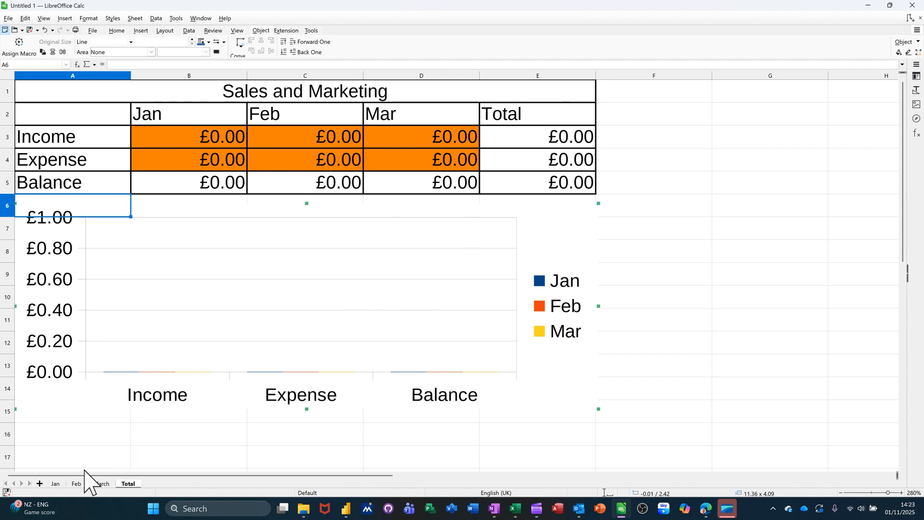
Enter 10 as the Week 1 income and 5 as the Week 1 expense on the Feb sheet.
left_click(75, 484)
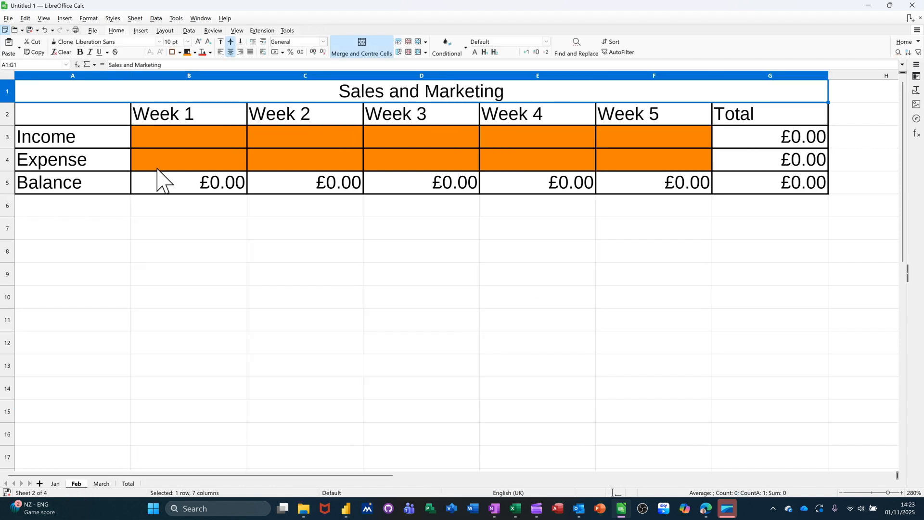
left_click(183, 145)
type("1")
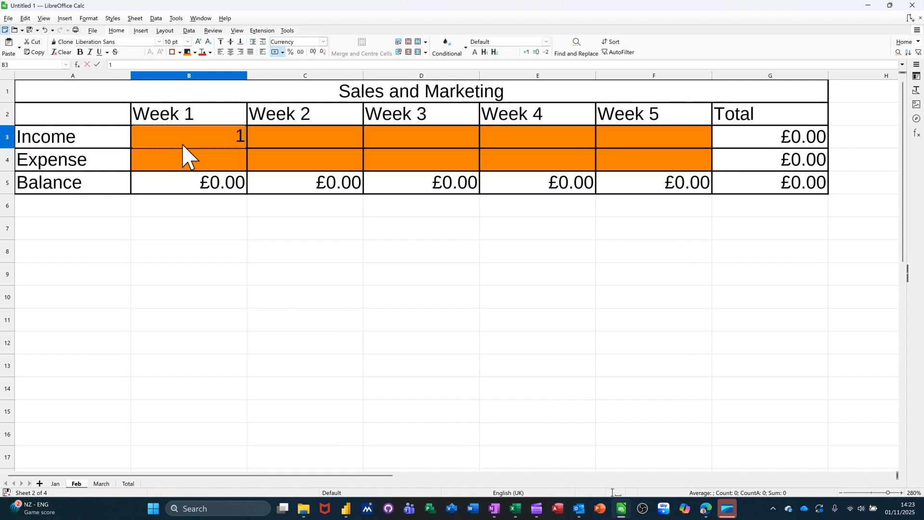
type("0")
key("Return")
type("5")
left_click(206, 226)
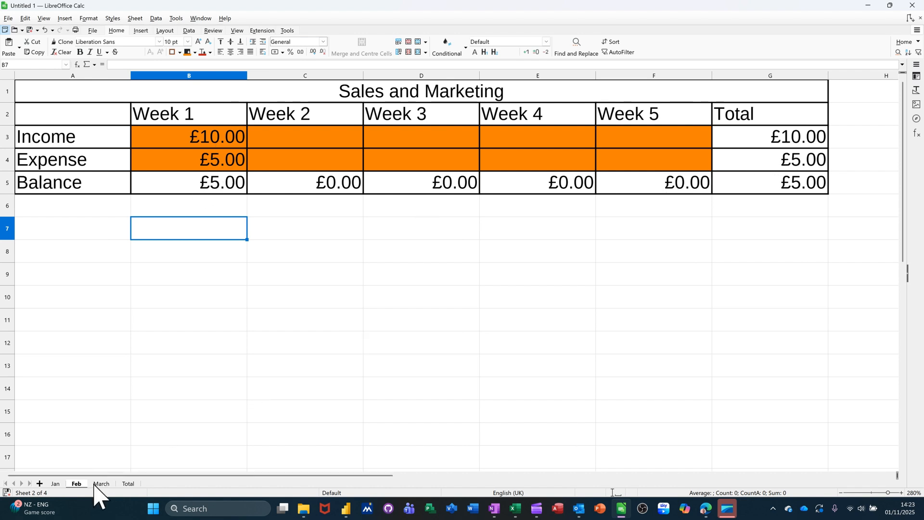
Enter 10 as the Week 1 income and 5 as the Week 1 expense on the Jan sheet.
left_click(56, 484)
left_click(183, 141)
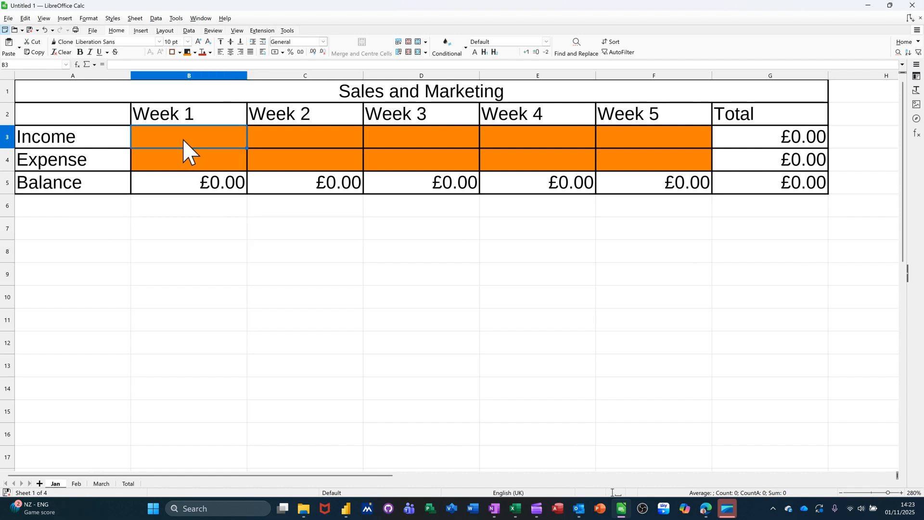
type("1")
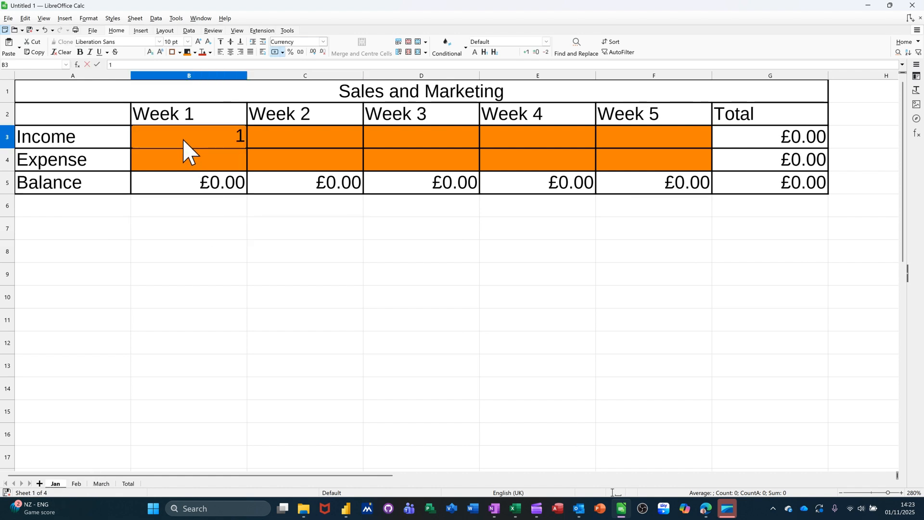
type("0")
left_click(194, 166)
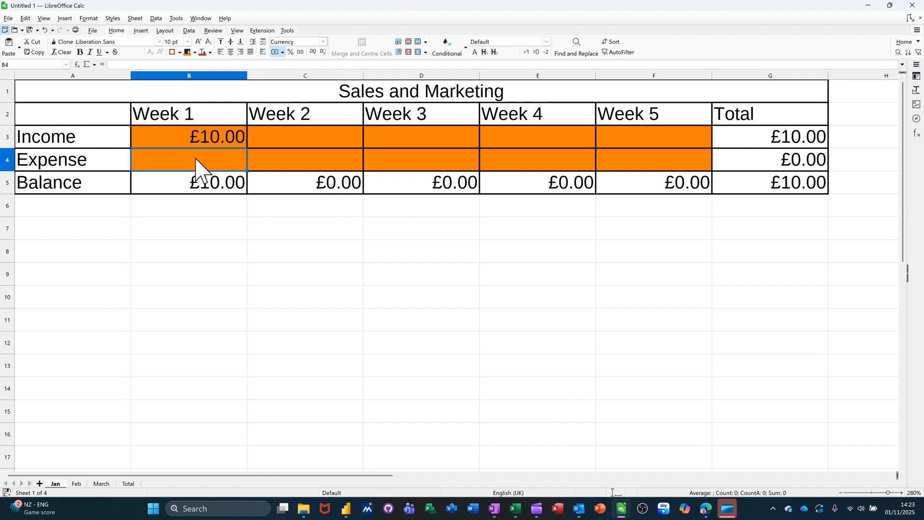
type("5")
left_click(212, 234)
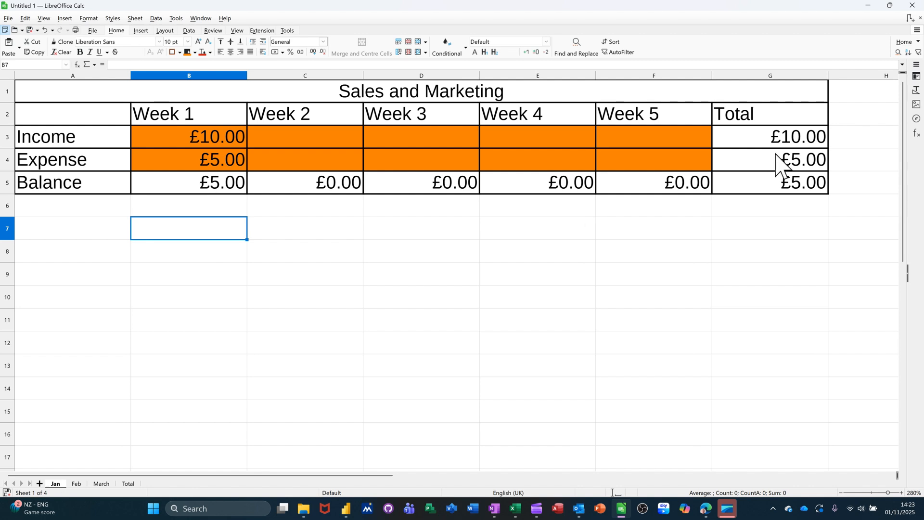
Enter 10 as the Week 1 income and 5 as the expense on the March sheet, and return to the Total sheet to check the chart.
left_click(101, 484)
left_click(187, 137)
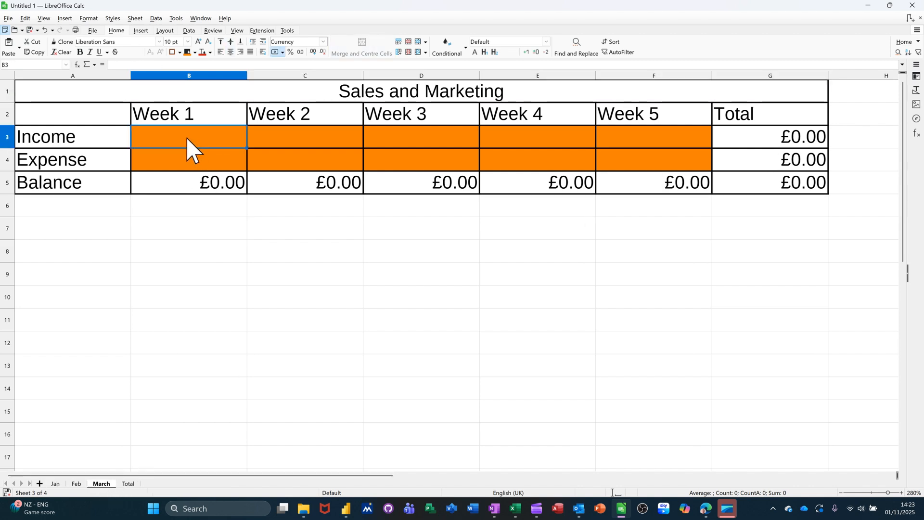
type("10")
key("Return")
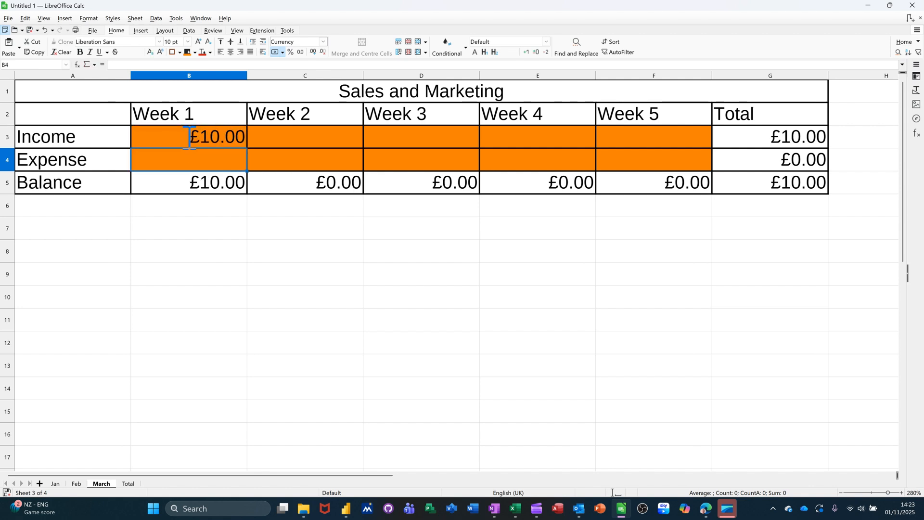
type("5")
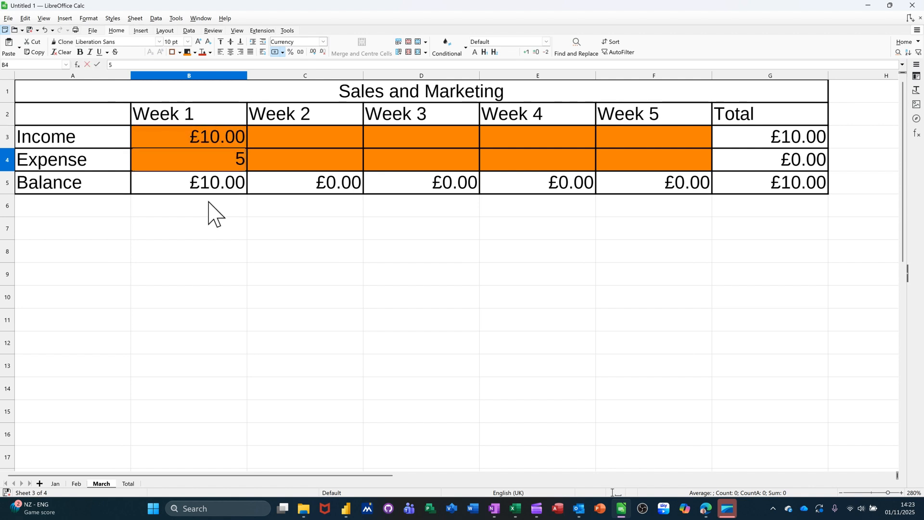
left_click(217, 257)
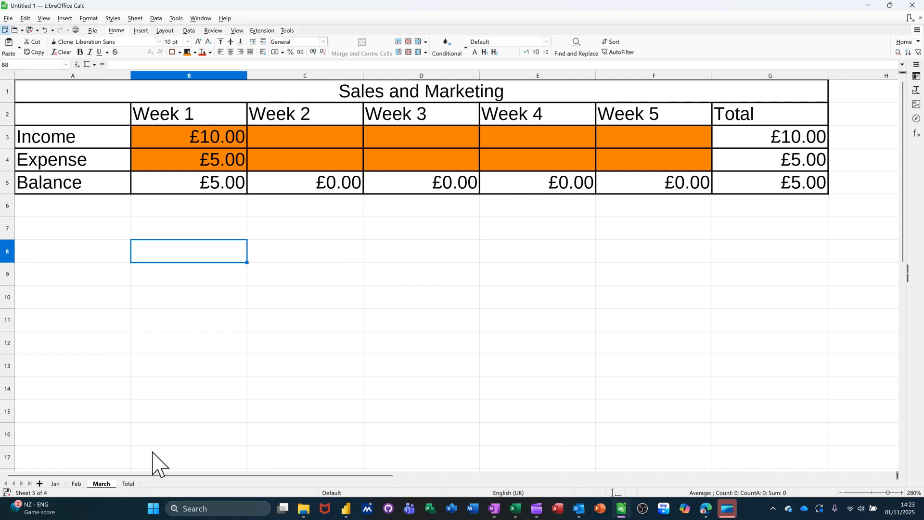
left_click(126, 484)
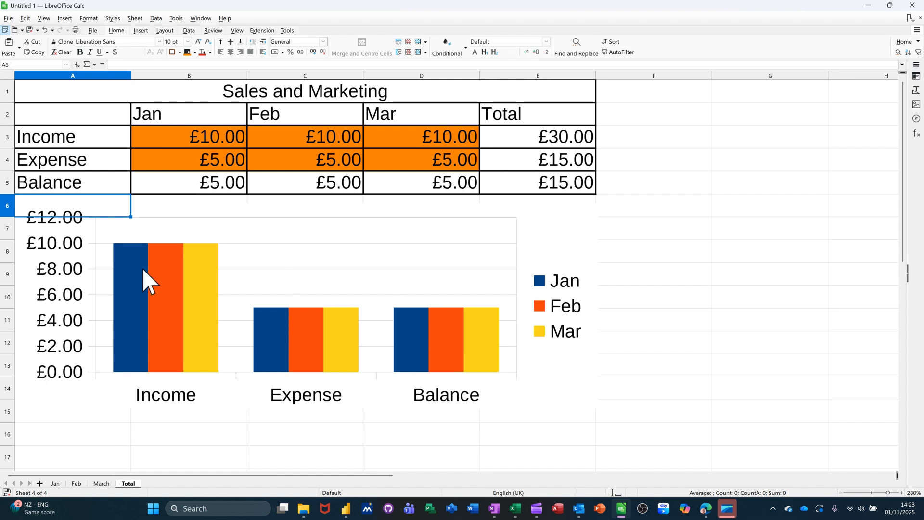
left_click(693, 190)
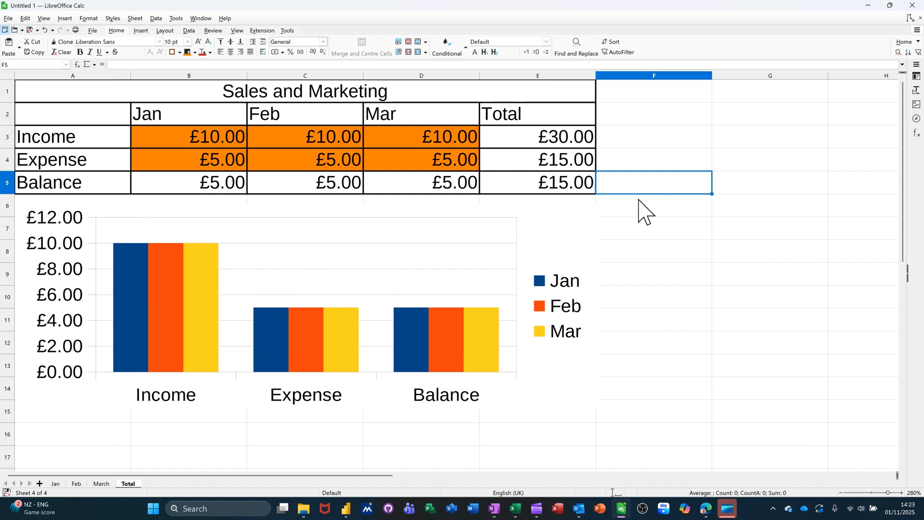